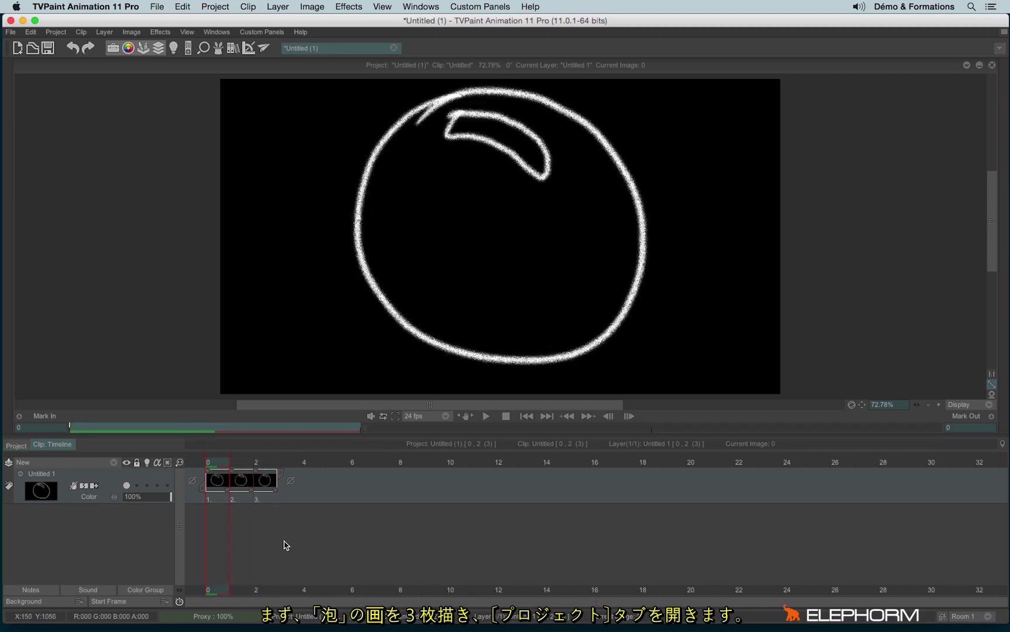
# Rename the existing clip in the project as bulles, and create and open a new empty clip beside it.
pyautogui.click(16, 445)
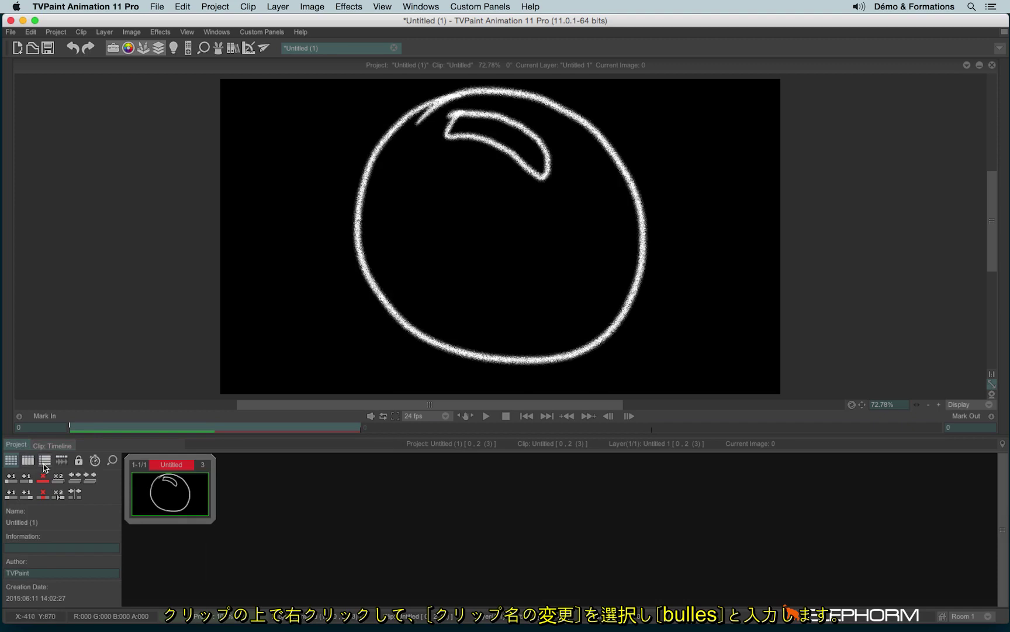
pyautogui.rightClick(174, 497)
pyautogui.click(221, 360)
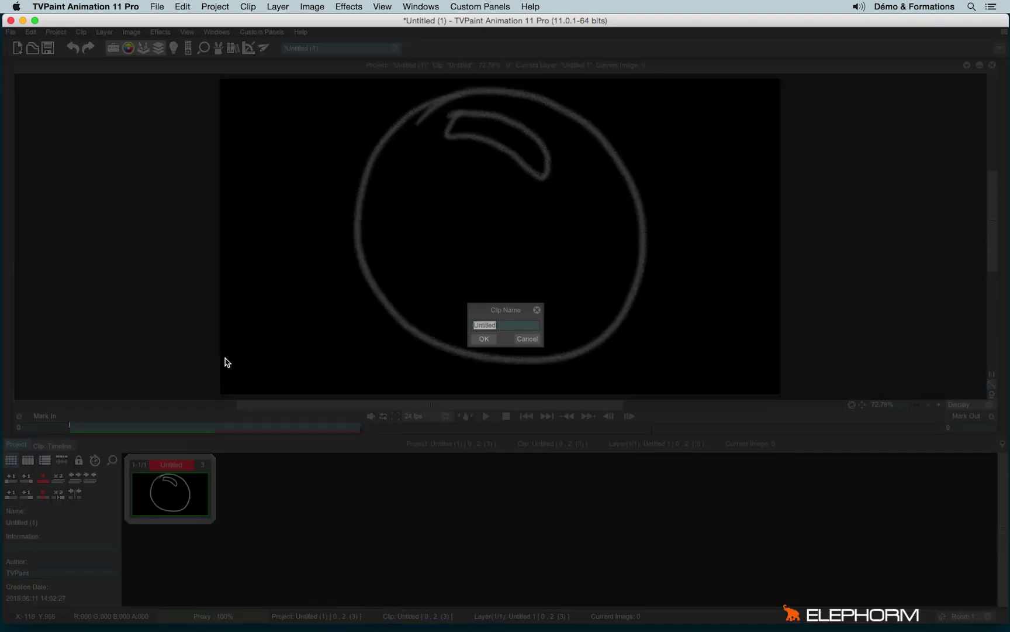
pyautogui.write('bulles')
pyautogui.click(485, 339)
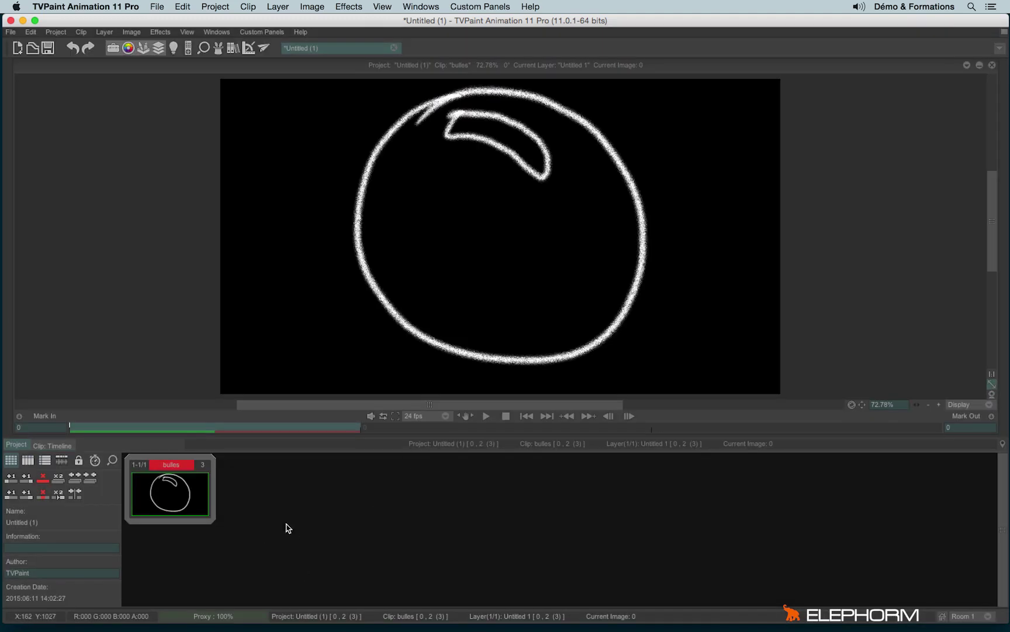
pyautogui.doubleClick(255, 507)
pyautogui.doubleClick(261, 494)
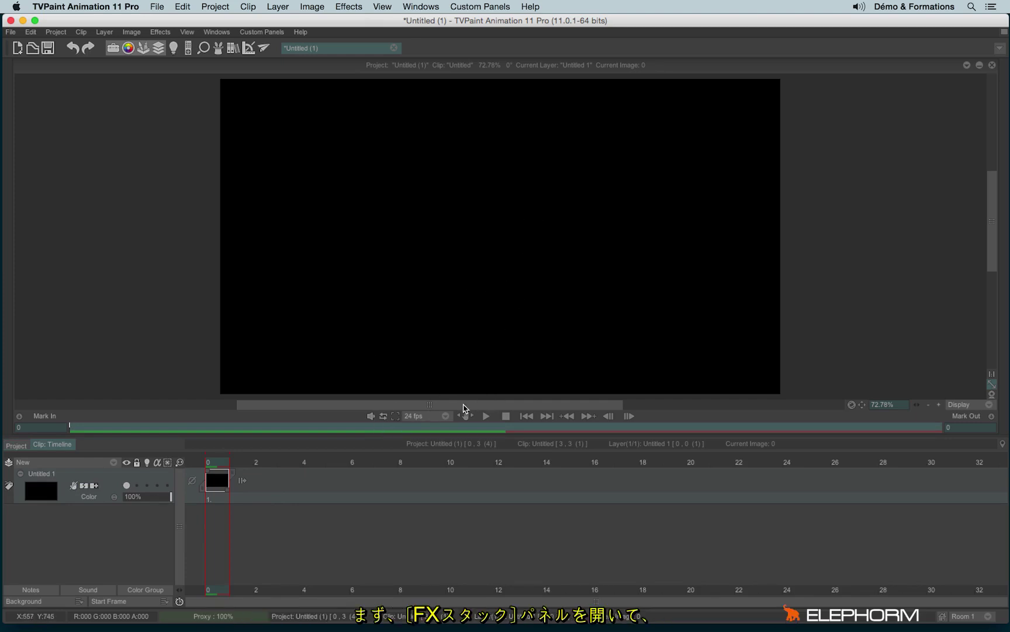
# Show the FX Stack beside the canvas and add the Particles Generator rendering effect to the new clip's layer.
pyautogui.moveTo(463, 404); pyautogui.dragTo(403, 405)
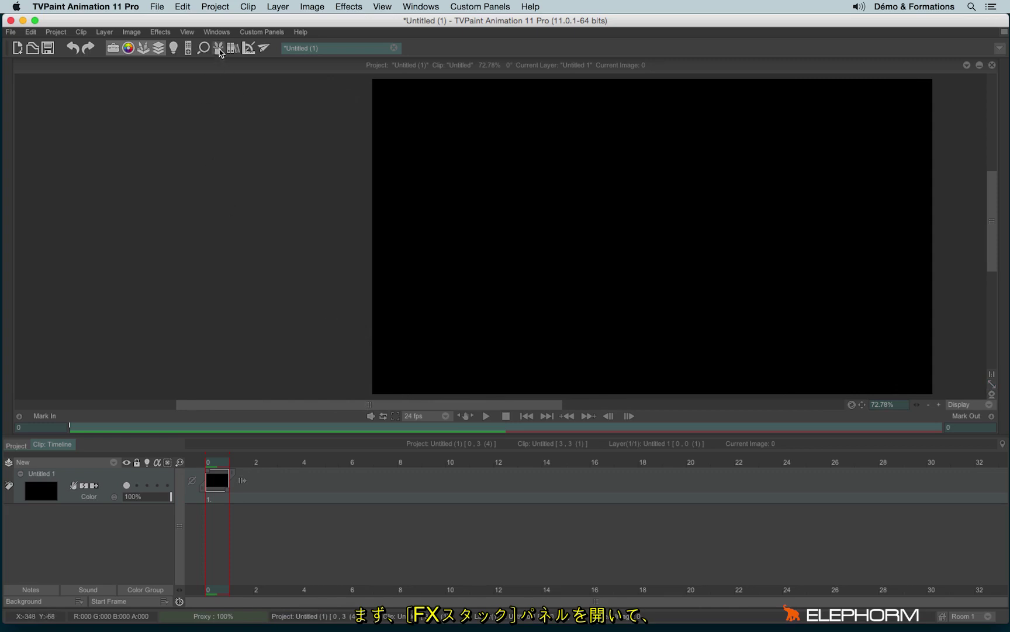
pyautogui.click(218, 48)
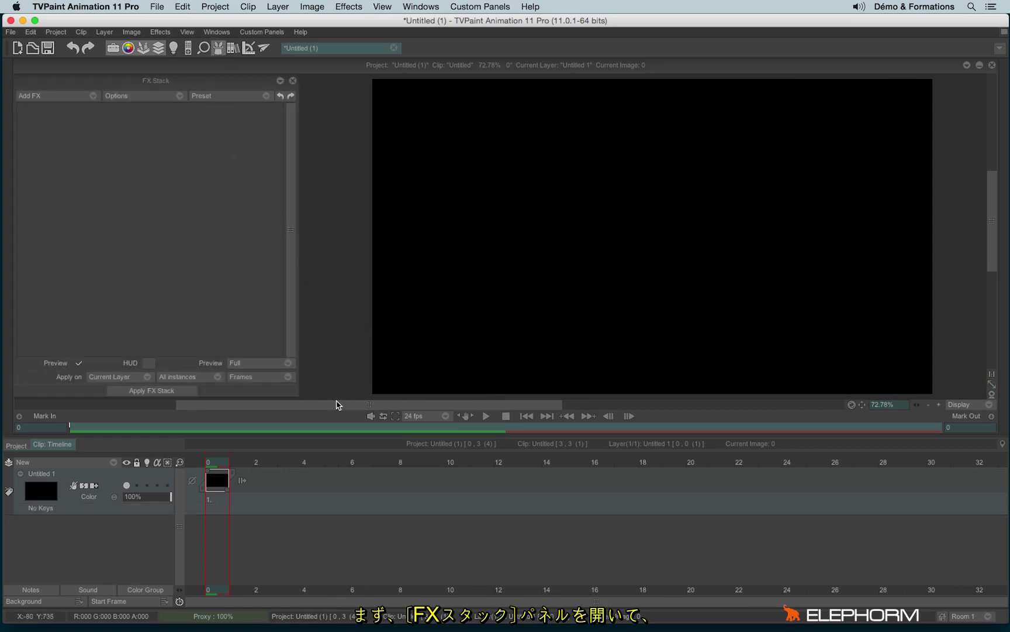
pyautogui.moveTo(348, 404); pyautogui.dragTo(358, 405)
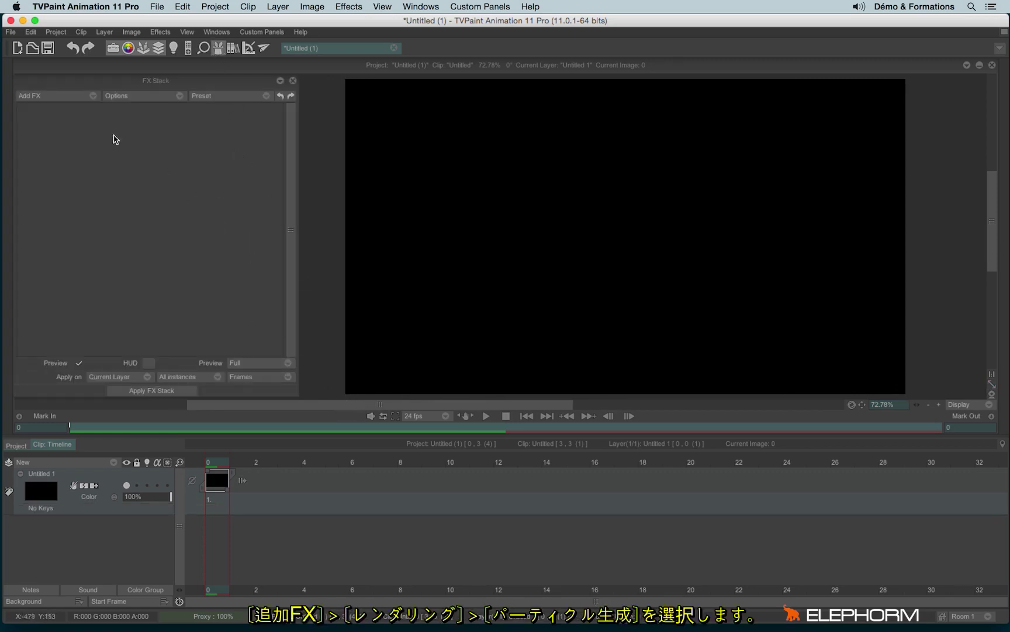
pyautogui.click(41, 96)
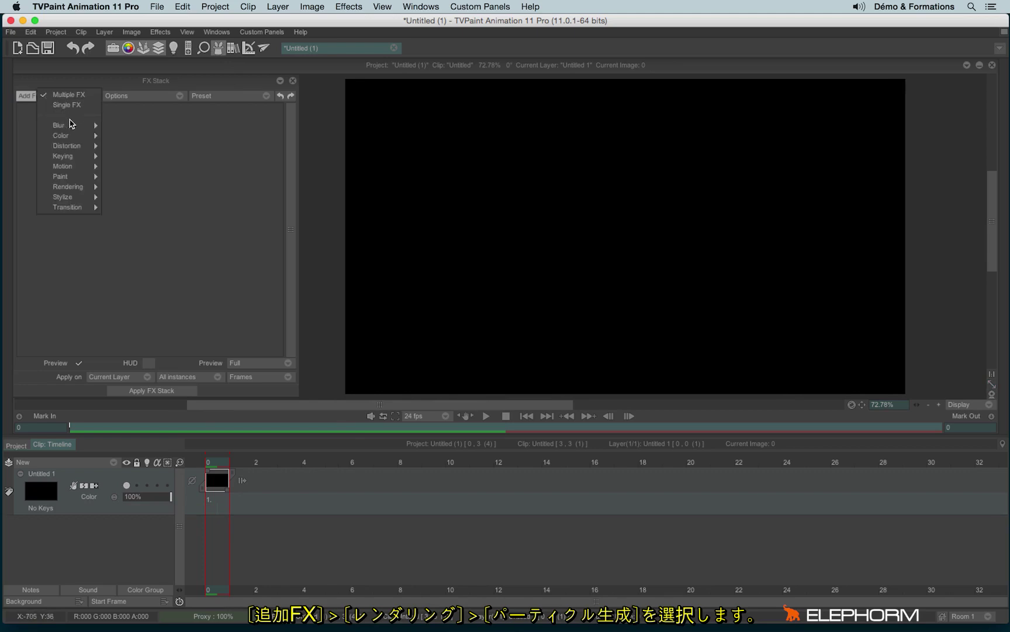
pyautogui.moveTo(81, 191)
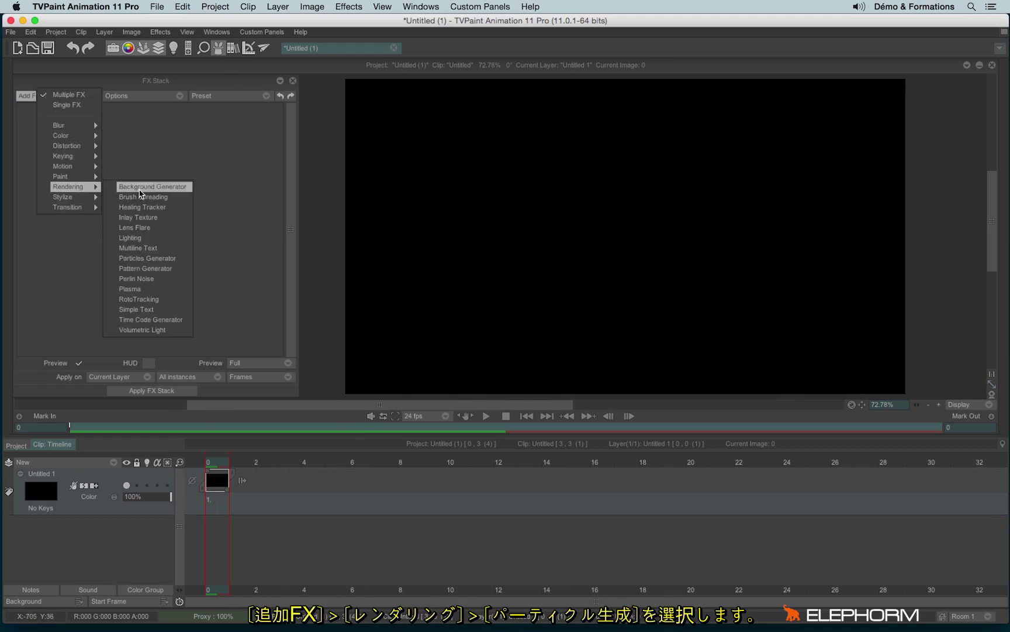
pyautogui.click(148, 258)
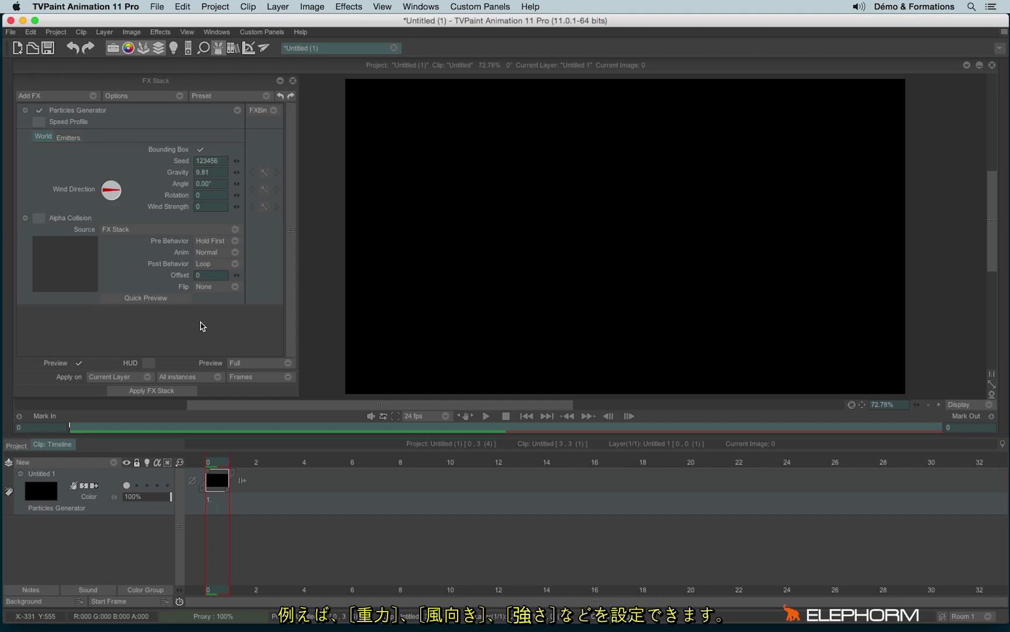
# Create a Line emitter and stretch it past both sides of the canvas to a length of about 1405.
pyautogui.click(69, 138)
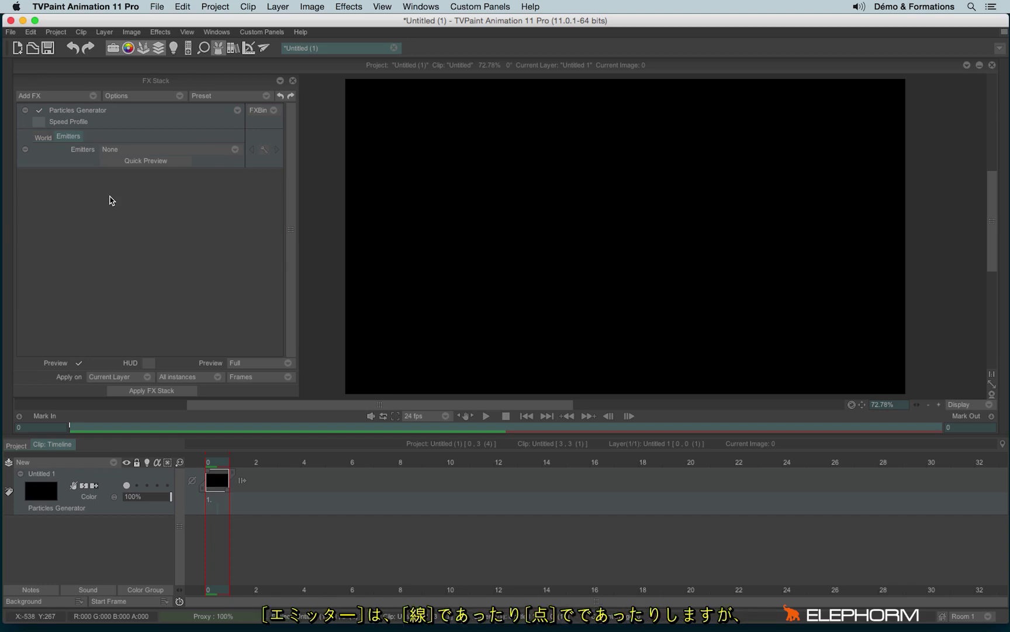
pyautogui.click(122, 155)
pyautogui.moveTo(153, 148)
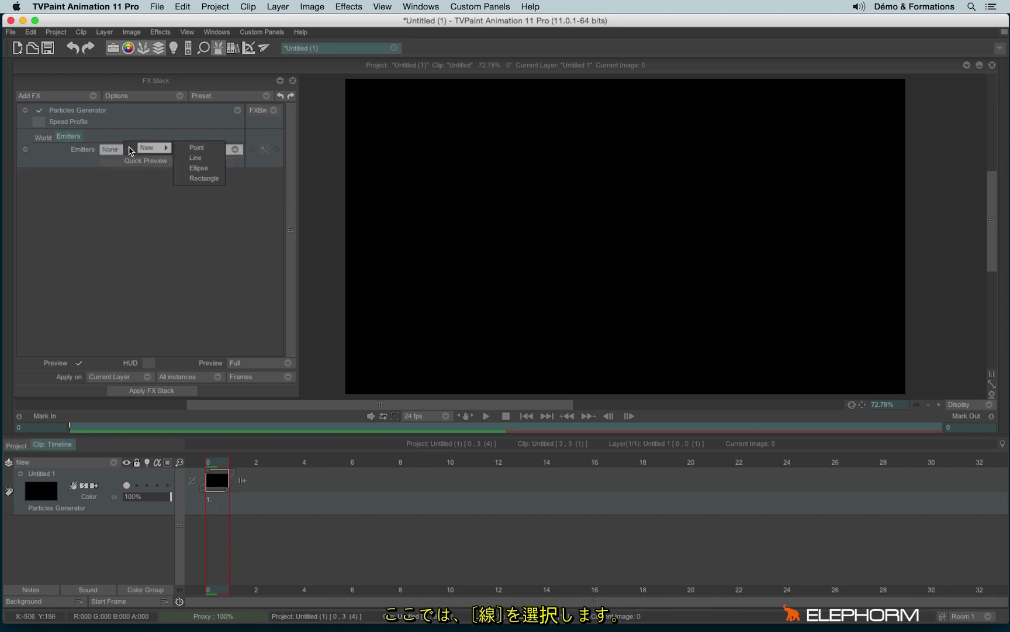
pyautogui.click(219, 163)
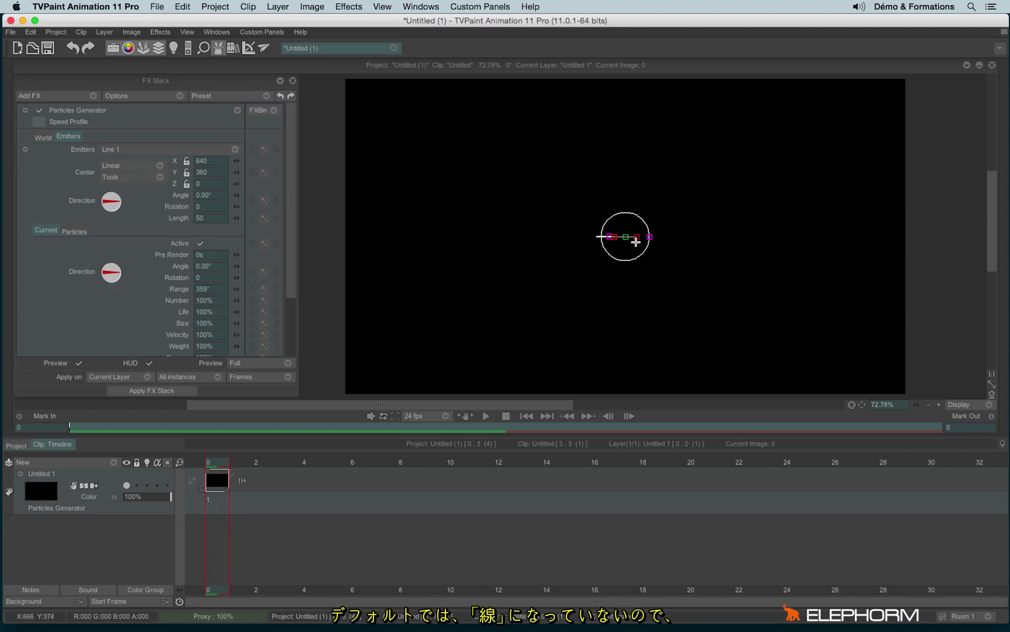
pyautogui.moveTo(637, 236); pyautogui.dragTo(933, 238)
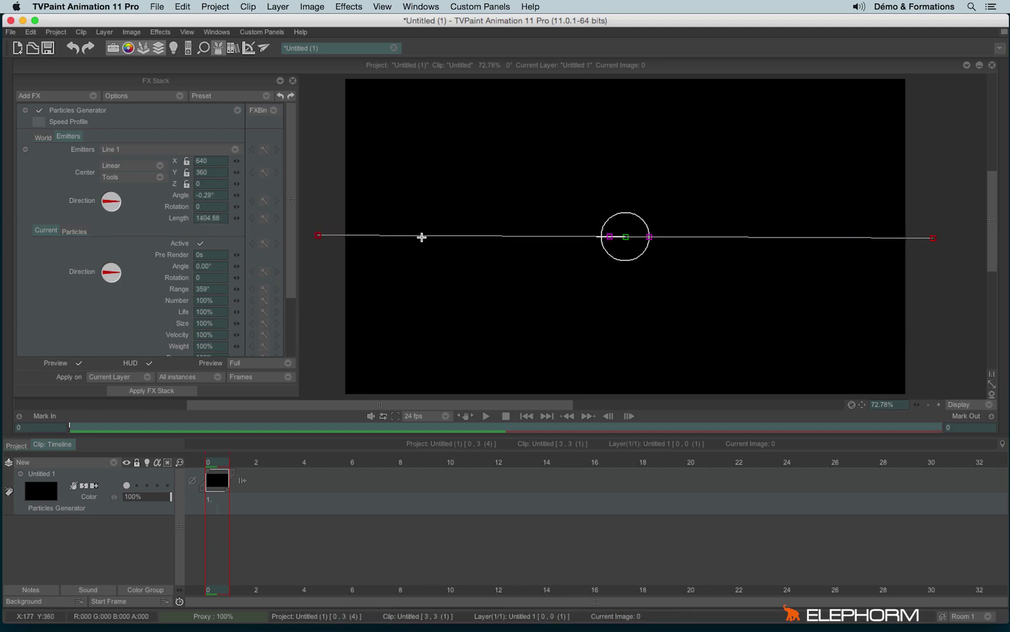
# Shrink the timeline to make the FX Stack taller, and create a new particle for the line emitter.
pyautogui.moveTo(290, 156); pyautogui.dragTo(291, 224)
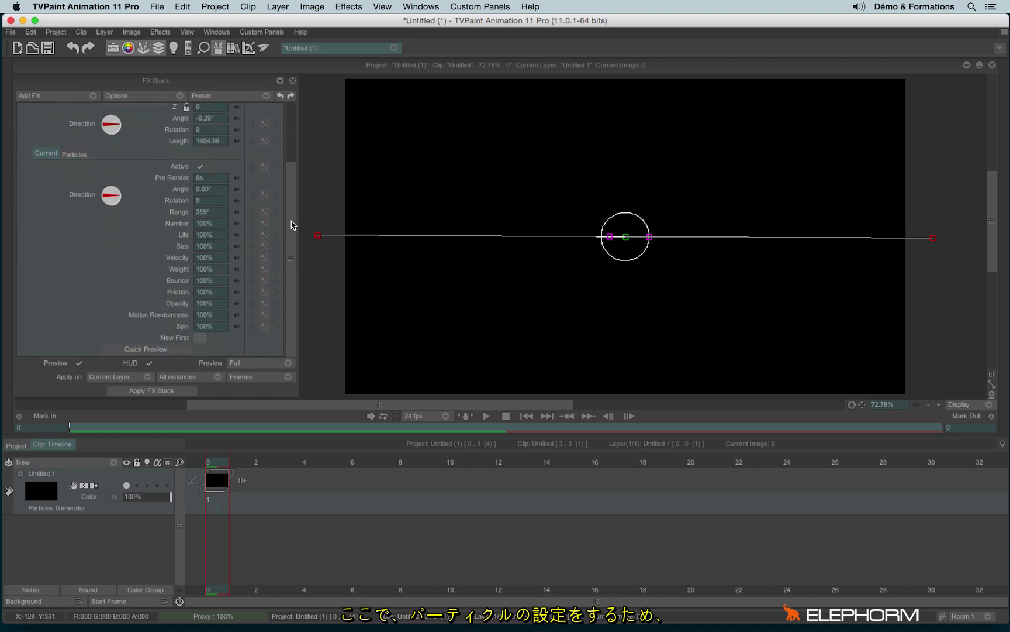
pyautogui.click(76, 155)
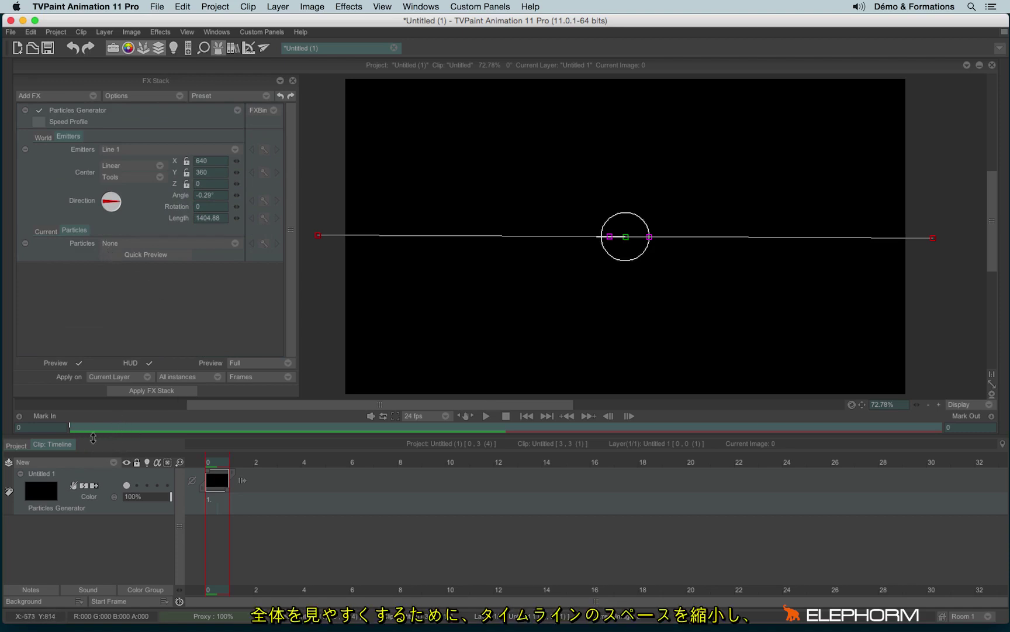
pyautogui.moveTo(92, 438); pyautogui.dragTo(100, 516)
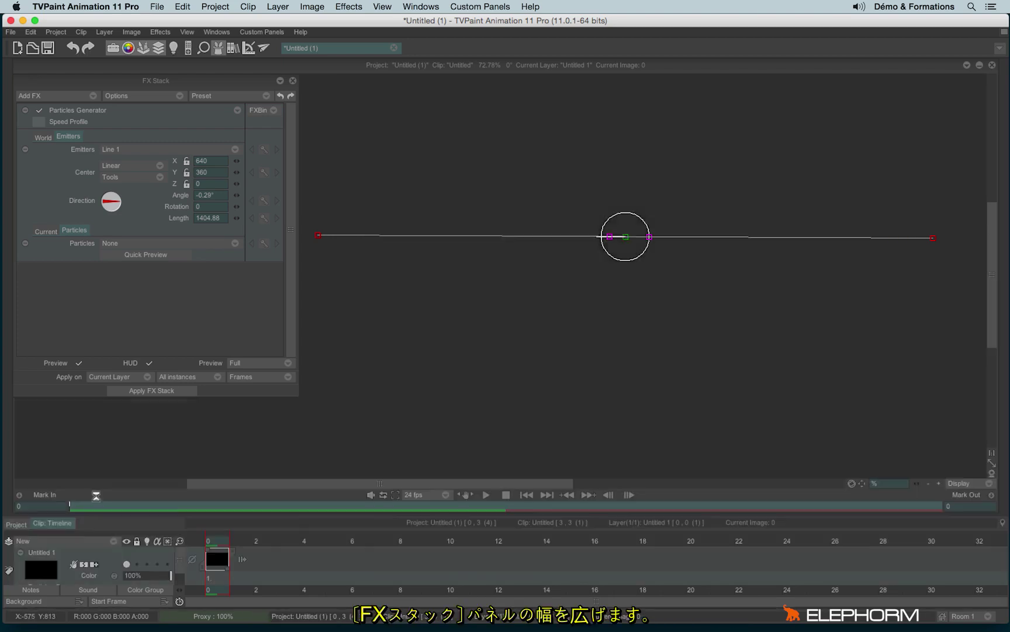
pyautogui.moveTo(100, 398); pyautogui.dragTo(113, 492)
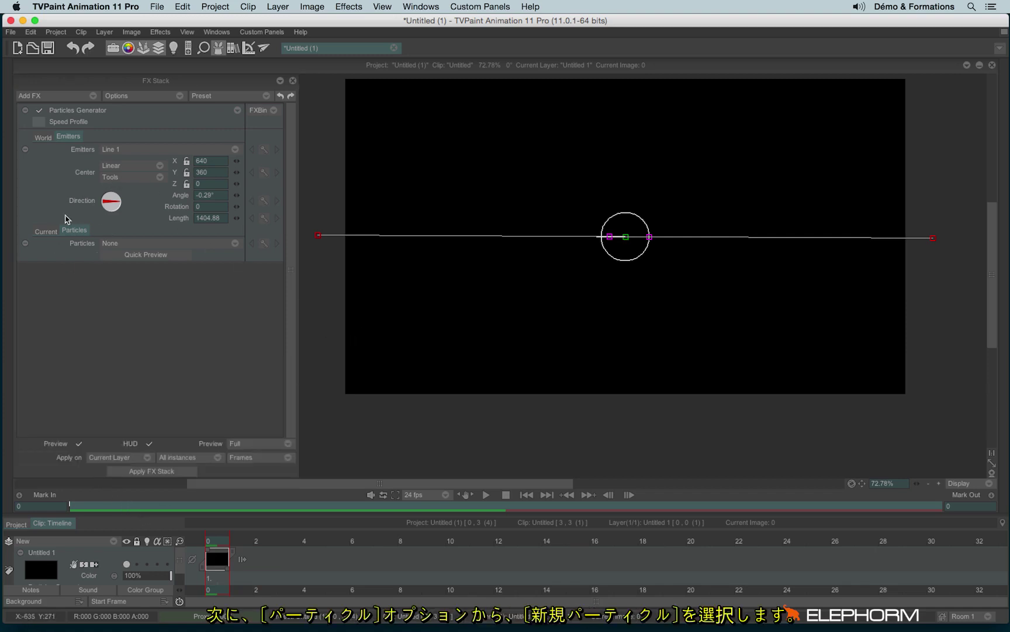
pyautogui.click(123, 244)
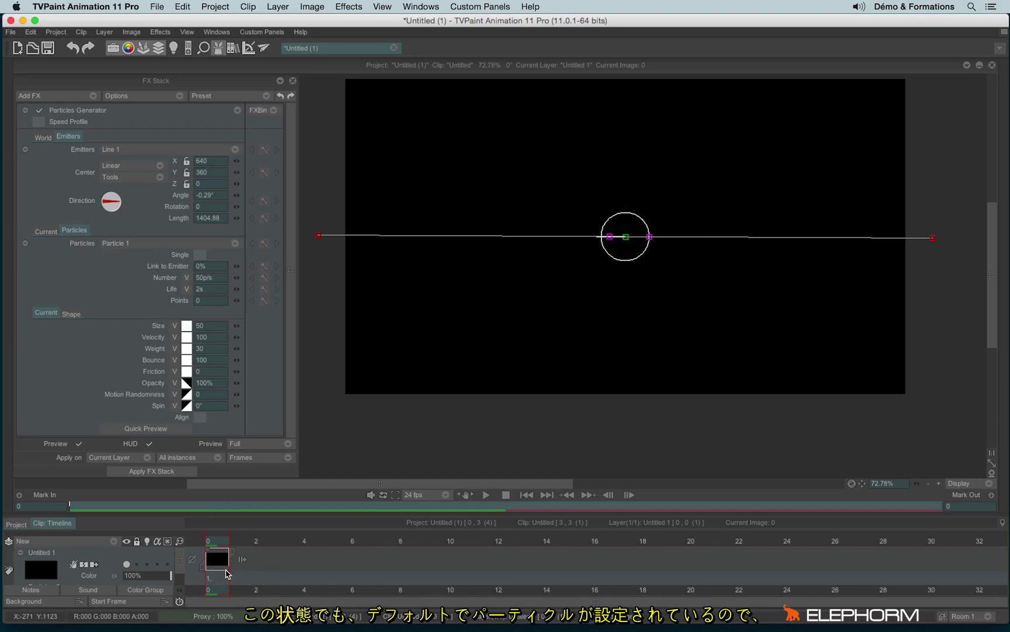
# Extend the layer's exposure to 55 frames and scrub through the first frames to preview the default particles.
pyautogui.moveTo(230, 573); pyautogui.dragTo(938, 583)
pyautogui.click(180, 541)
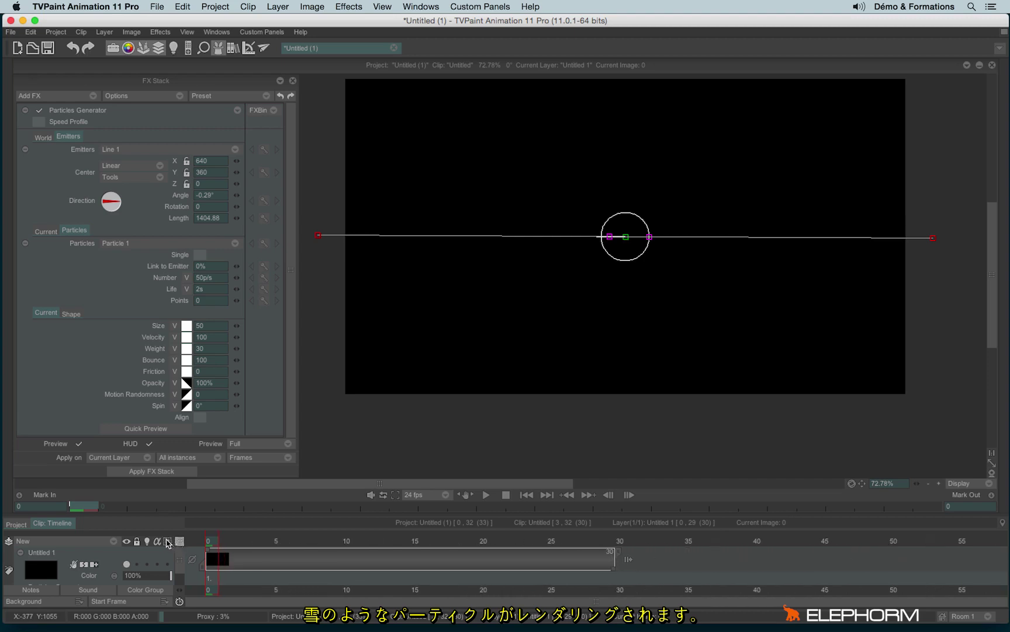
pyautogui.moveTo(613, 572); pyautogui.dragTo(958, 595)
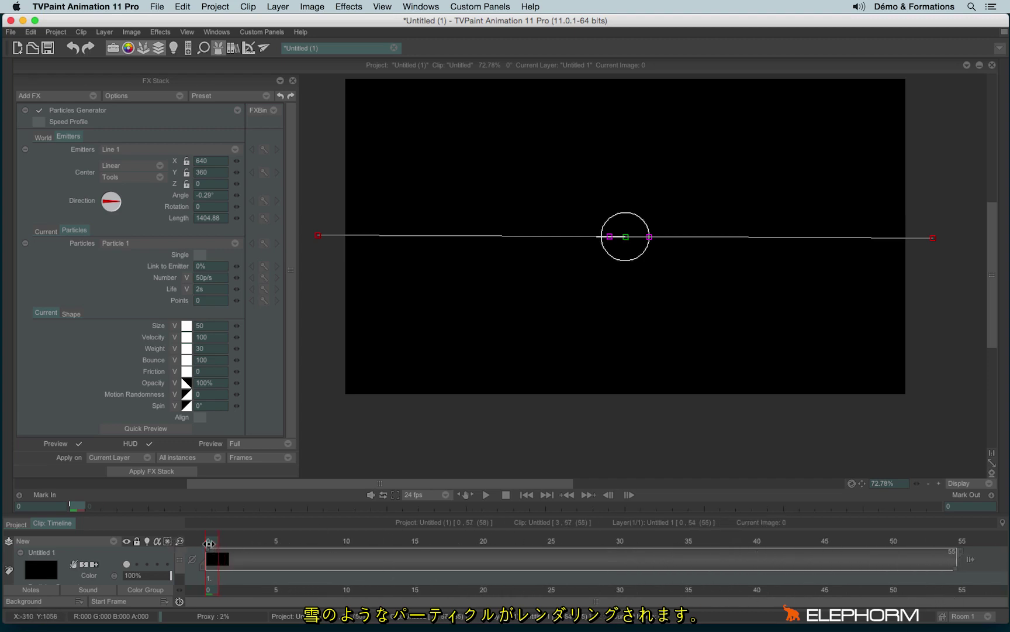
pyautogui.moveTo(233, 541); pyautogui.dragTo(331, 537)
pyautogui.click(209, 538)
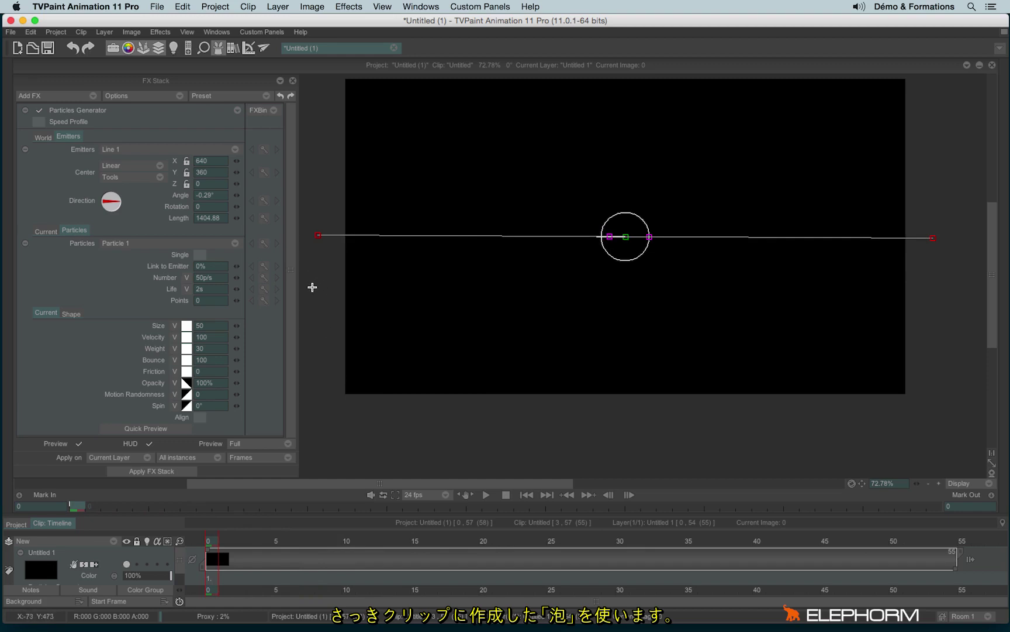
# Set the particle's shape source to the project clip bulles, accepting the unsaved project, and preview the emission.
pyautogui.click(72, 314)
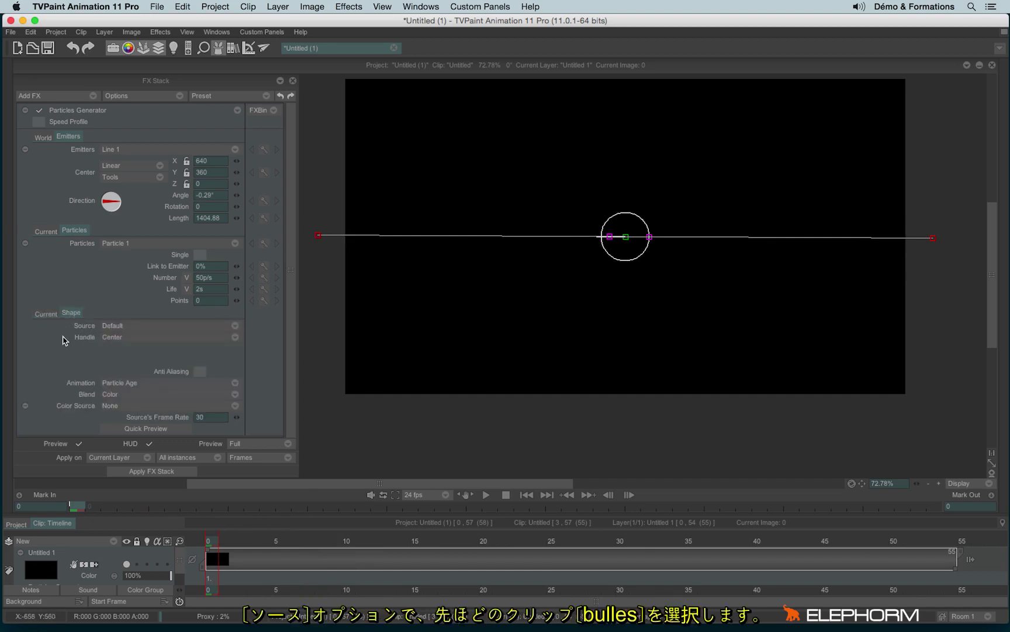
pyautogui.click(119, 327)
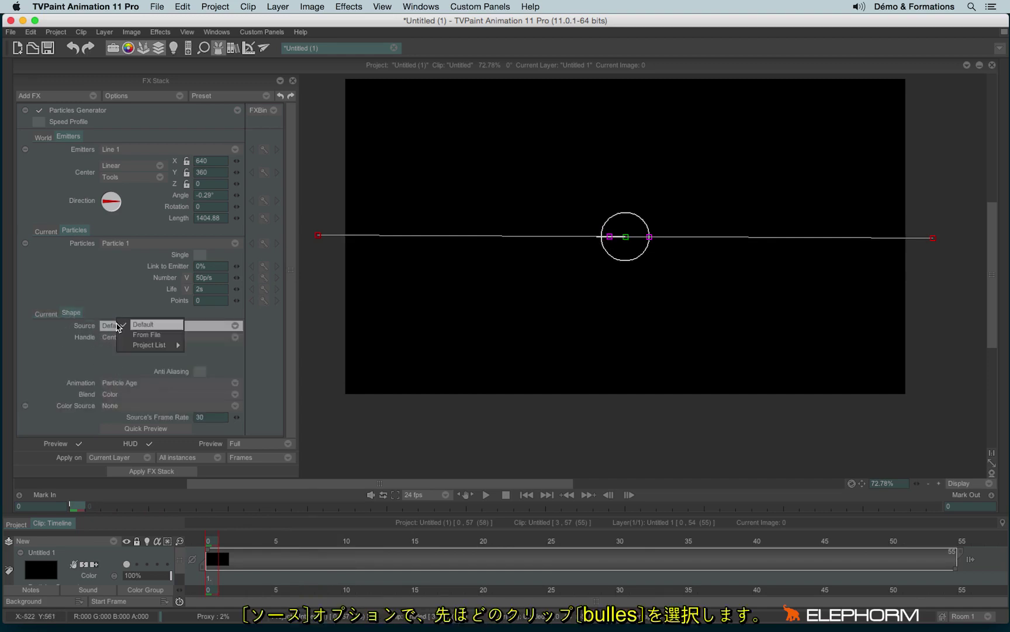
pyautogui.moveTo(155, 345)
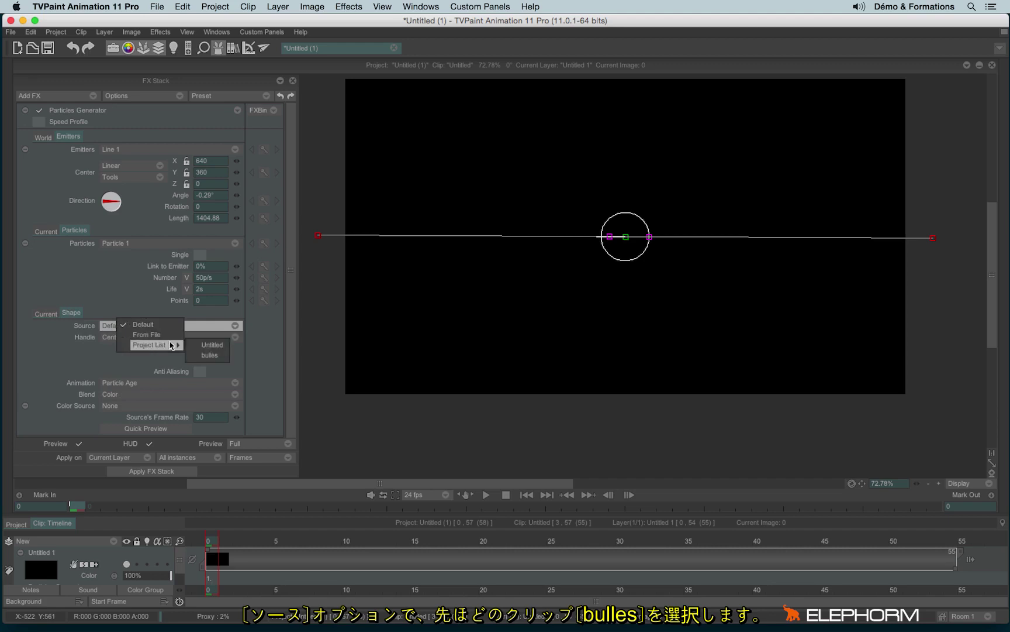
pyautogui.click(218, 357)
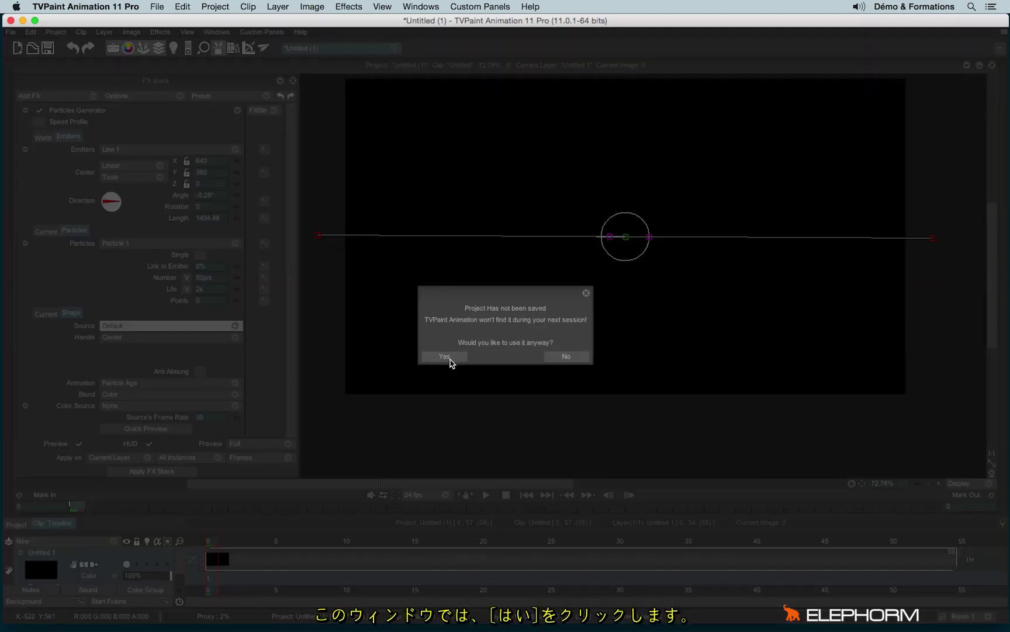
pyautogui.click(446, 356)
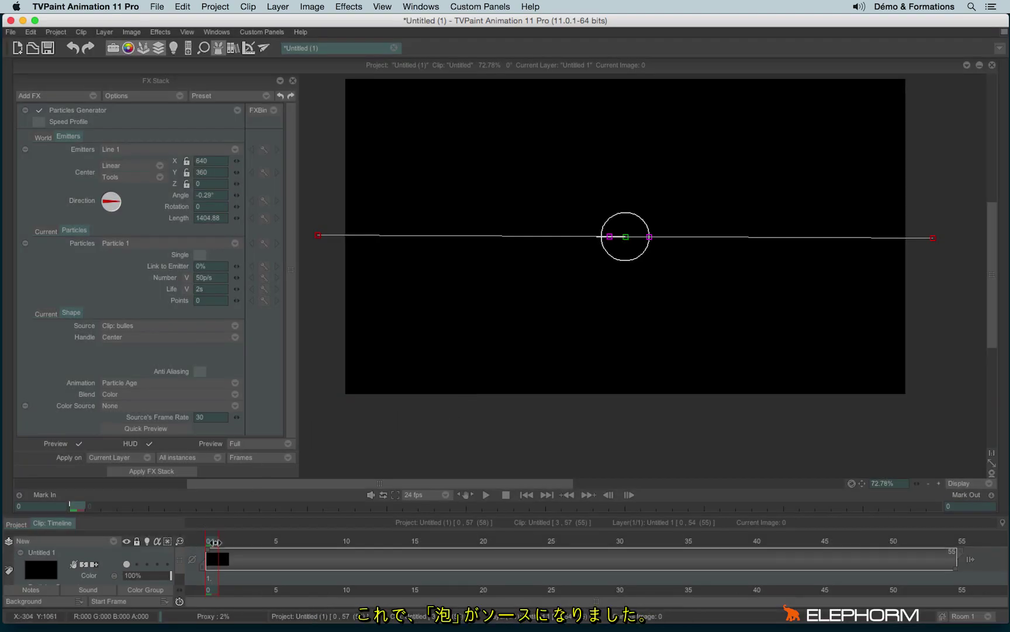
pyautogui.moveTo(212, 544)
pyautogui.mouseDown()
pyautogui.moveTo(574, 539)
pyautogui.moveTo(209, 542)
pyautogui.mouseUp()
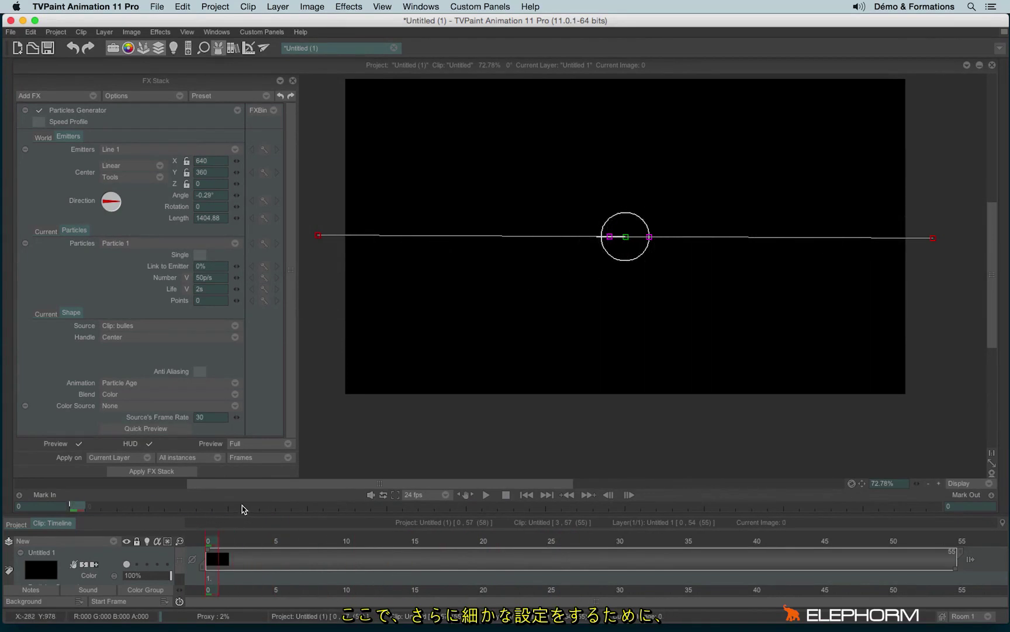
# Reduce the particle's size to 7 and scrub the timeline to check the bubbles.
pyautogui.click(43, 315)
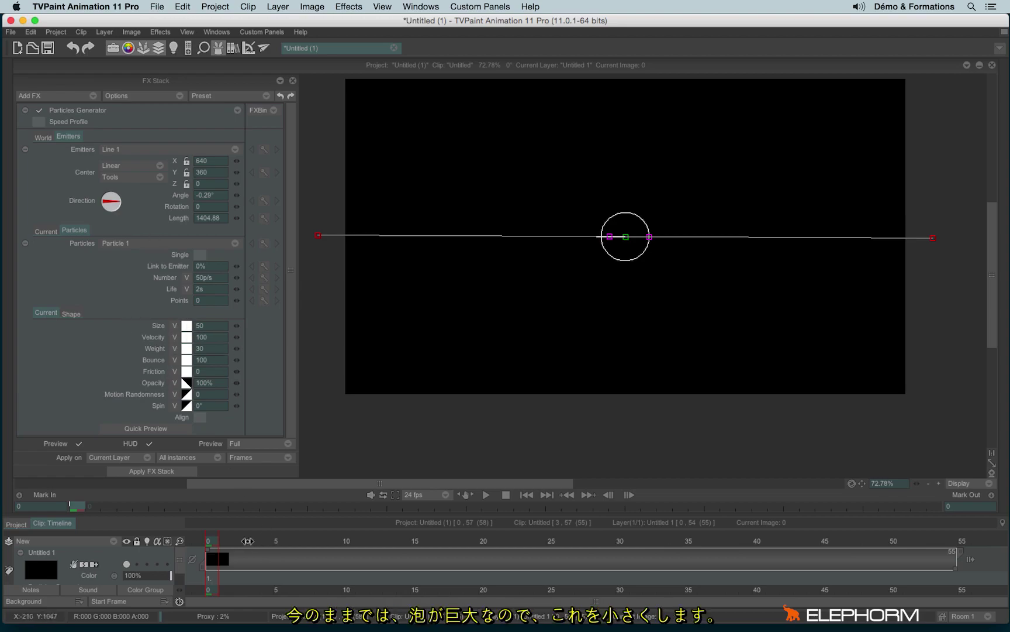
pyautogui.moveTo(209, 542)
pyautogui.mouseDown()
pyautogui.moveTo(331, 552)
pyautogui.moveTo(360, 566)
pyautogui.moveTo(191, 534)
pyautogui.mouseUp()
pyautogui.moveTo(237, 329); pyautogui.dragTo(242, 332)
pyautogui.moveTo(216, 559); pyautogui.dragTo(108, 506)
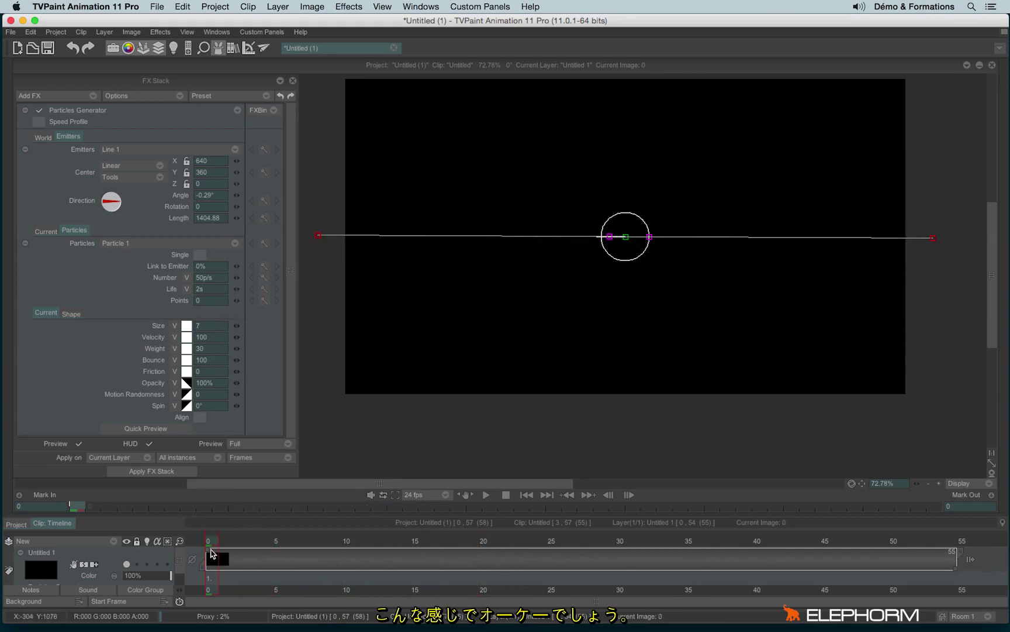
pyautogui.moveTo(210, 553)
pyautogui.mouseDown()
pyautogui.moveTo(418, 552)
pyautogui.moveTo(196, 537)
pyautogui.mouseUp()
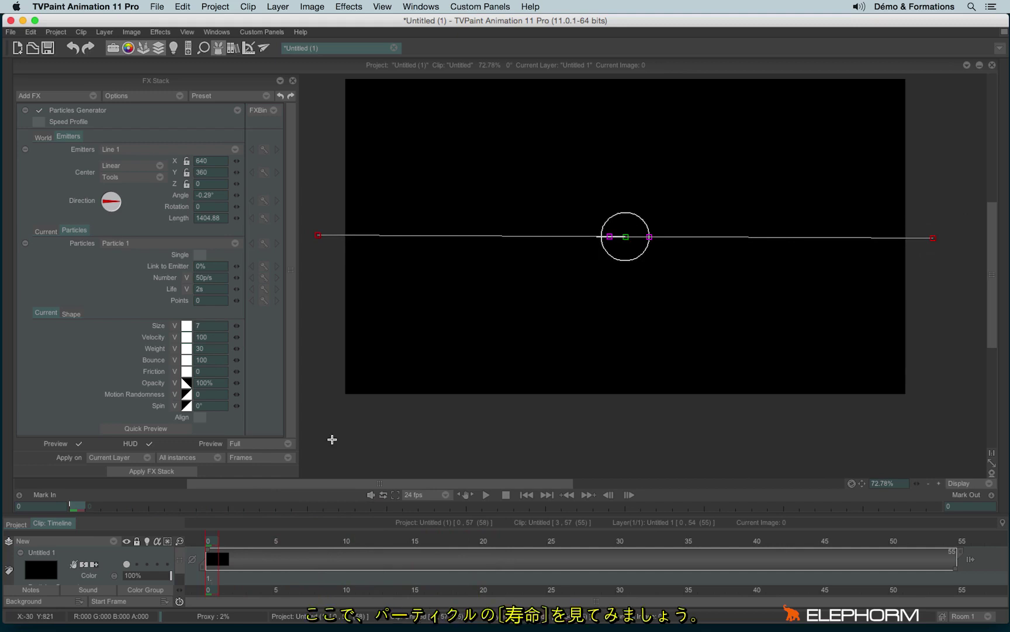
# Flatten the particle's opacity profile into a horizontal line at its maximum, checking the bubbles around frame 26.
pyautogui.moveTo(212, 542); pyautogui.dragTo(564, 564)
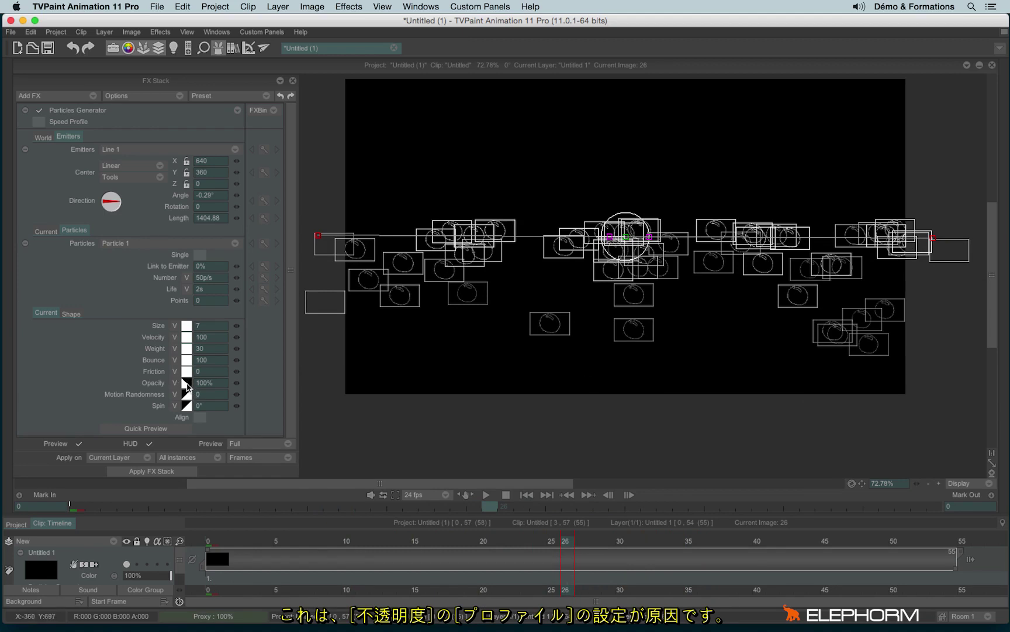
pyautogui.click(187, 385)
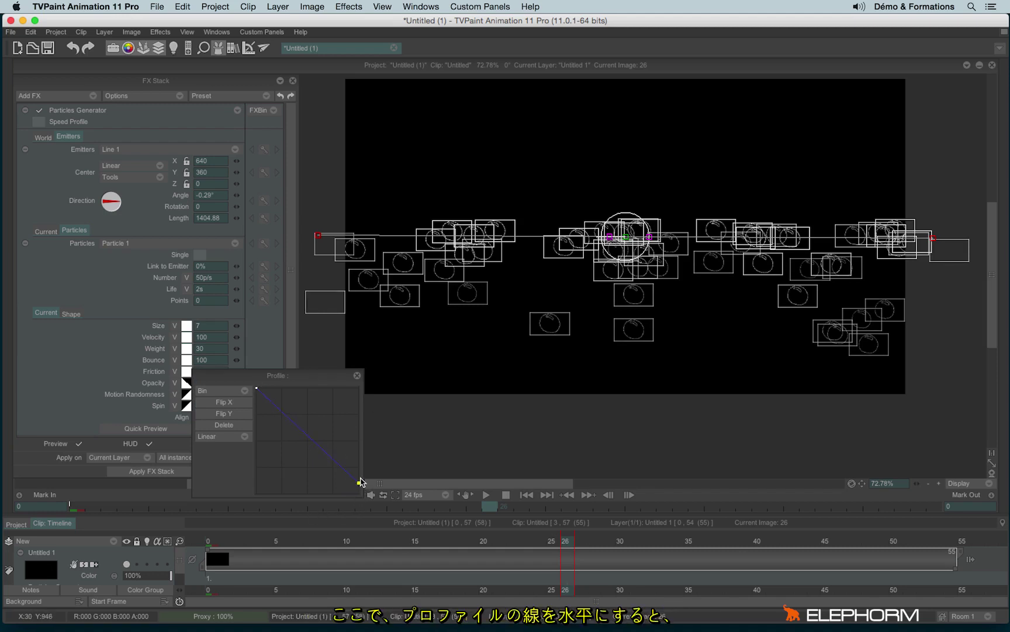
pyautogui.moveTo(361, 482); pyautogui.dragTo(378, 373)
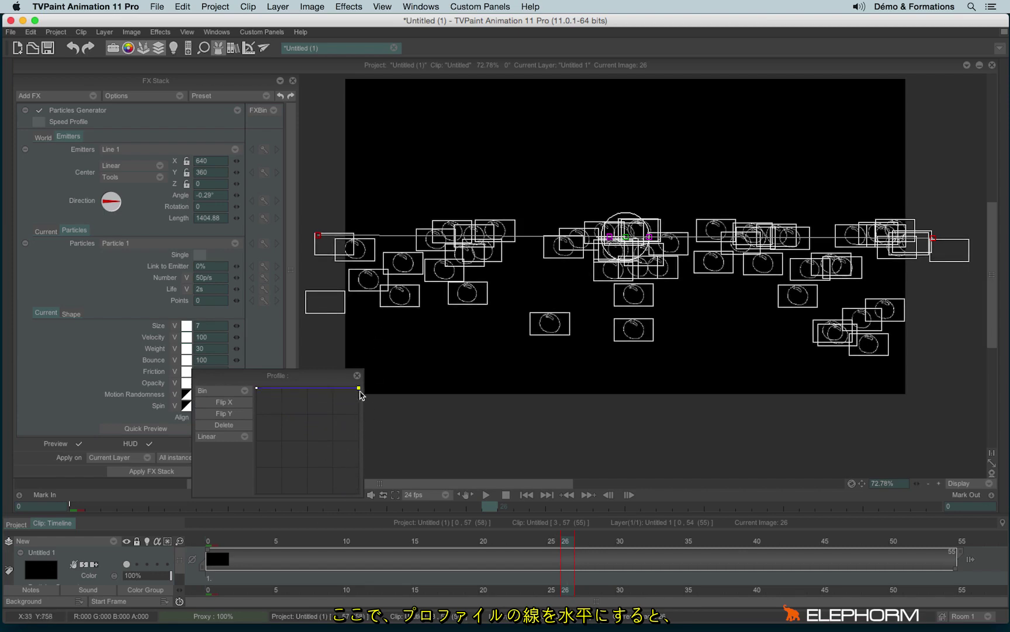
pyautogui.click(358, 376)
pyautogui.moveTo(565, 541); pyautogui.dragTo(464, 544)
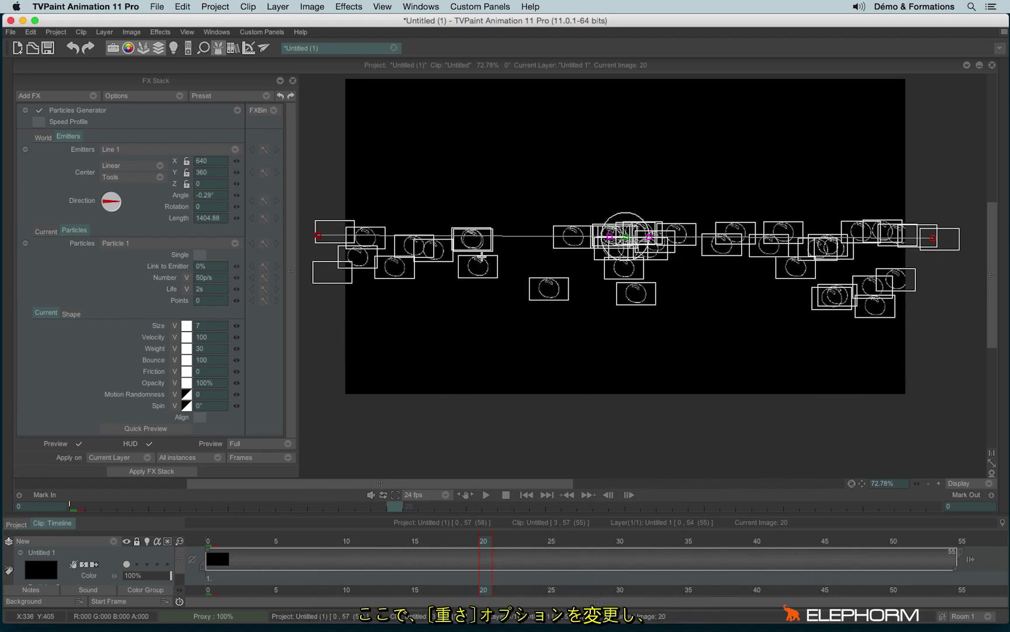
# Set the particle's weight to -30 and scrub the timeline to check the bubbles' rise.
pyautogui.click(199, 350)
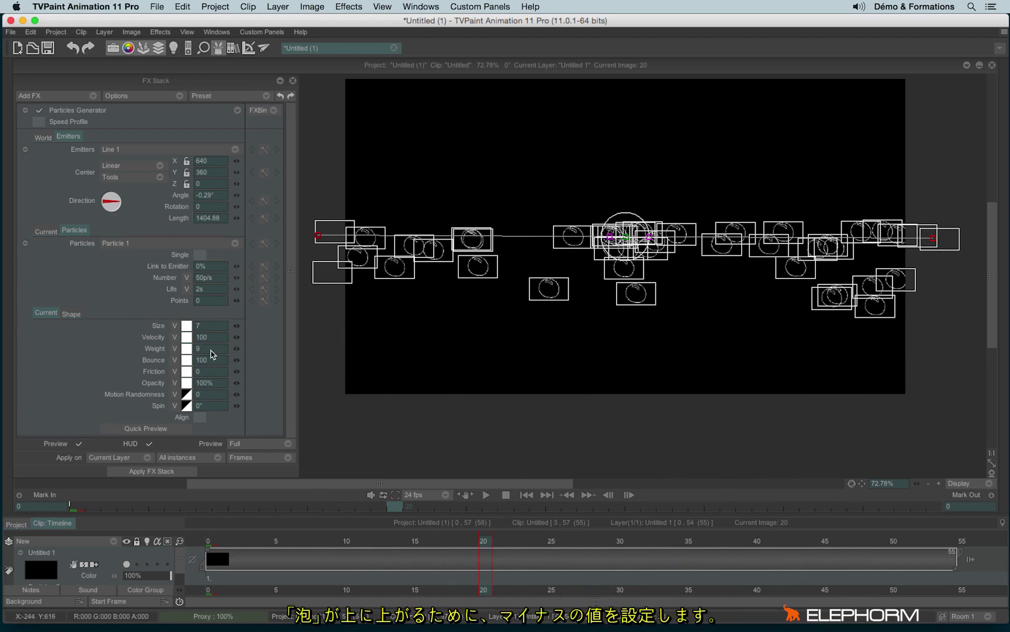
pyautogui.moveTo(168, 353); pyautogui.dragTo(167, 354)
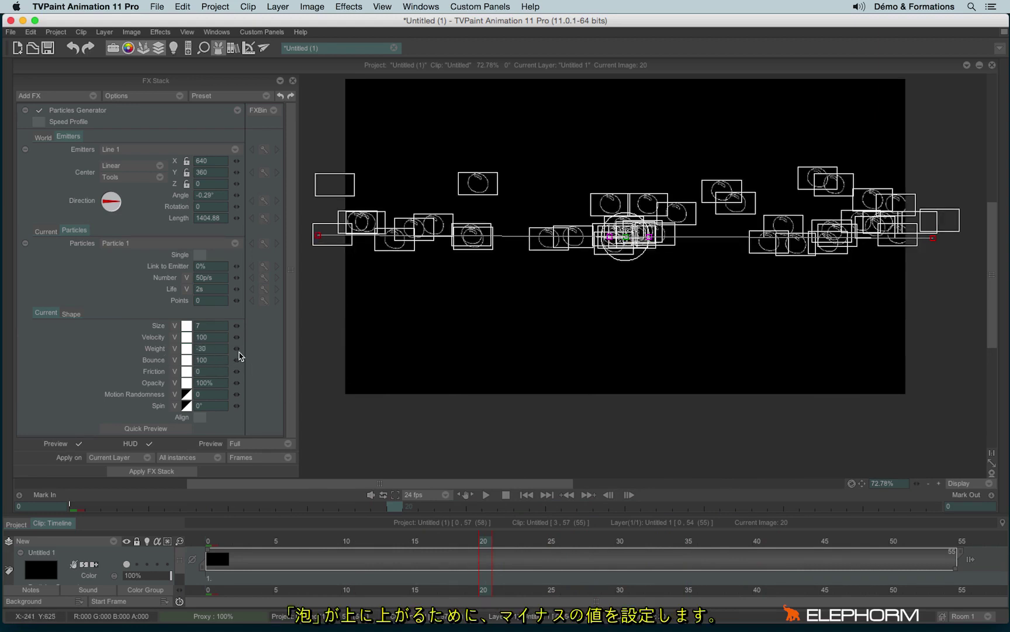
pyautogui.click(552, 540)
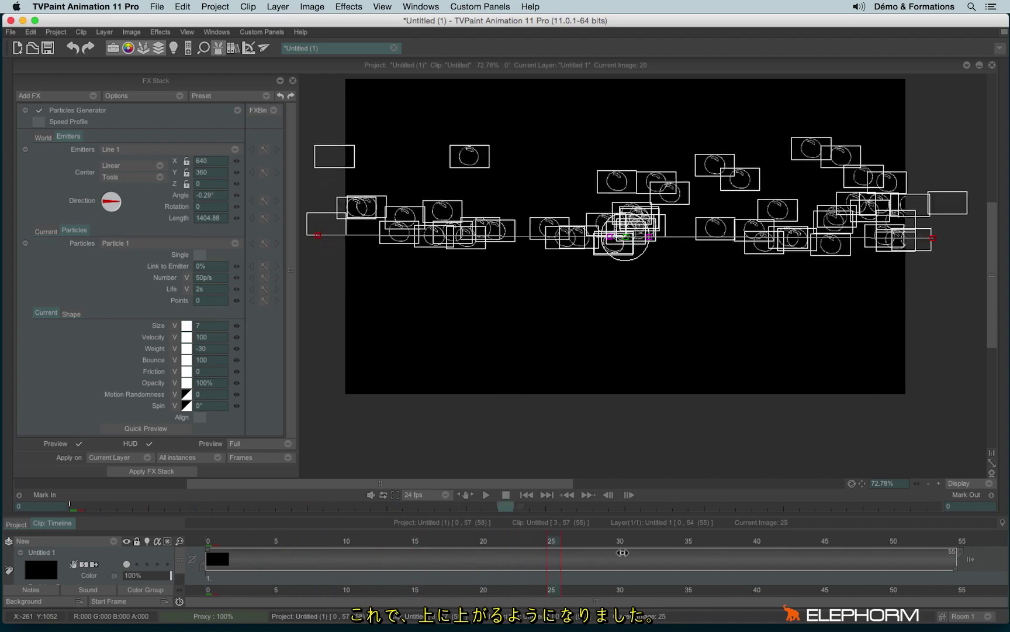
pyautogui.press('space')
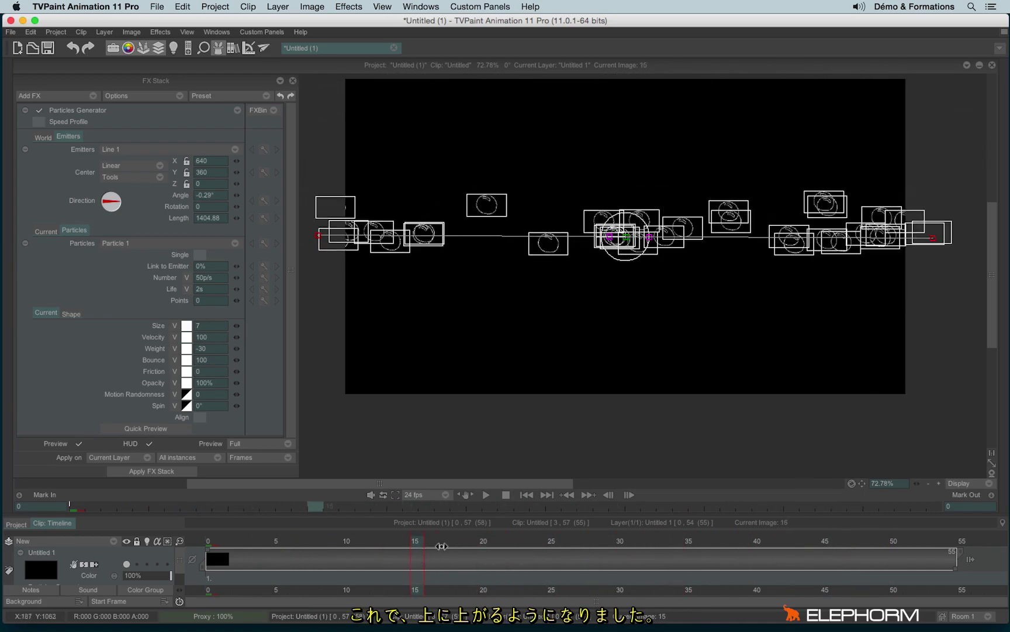
# Hide the HUD and scrub slowly through roughly frames 13 to 23 to examine how the bubbles leave the emitter.
pyautogui.click(149, 444)
pyautogui.moveTo(222, 543); pyautogui.dragTo(447, 566)
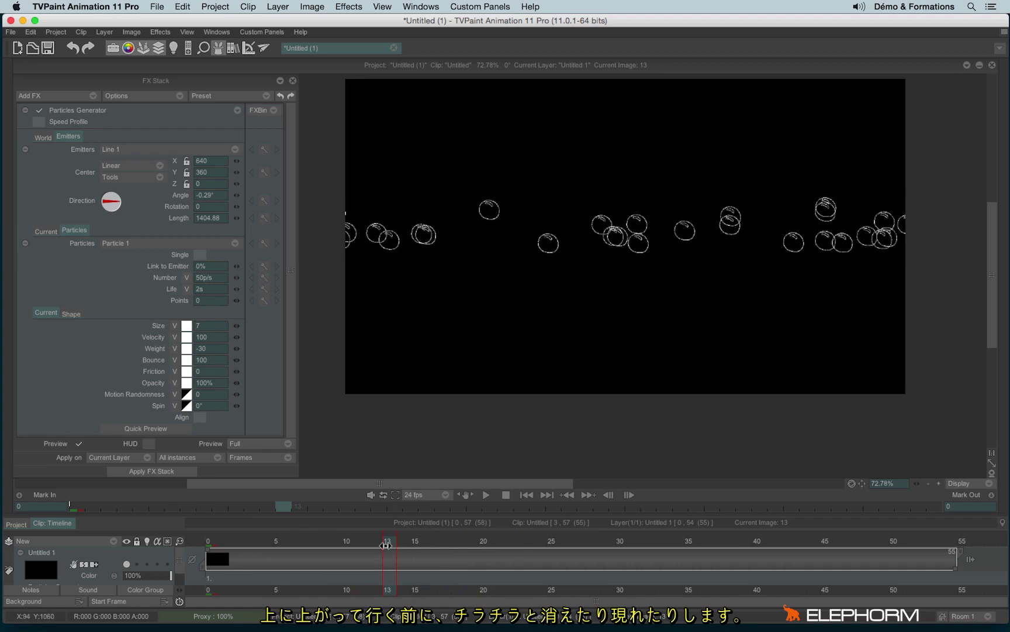
pyautogui.moveTo(386, 545); pyautogui.dragTo(455, 554)
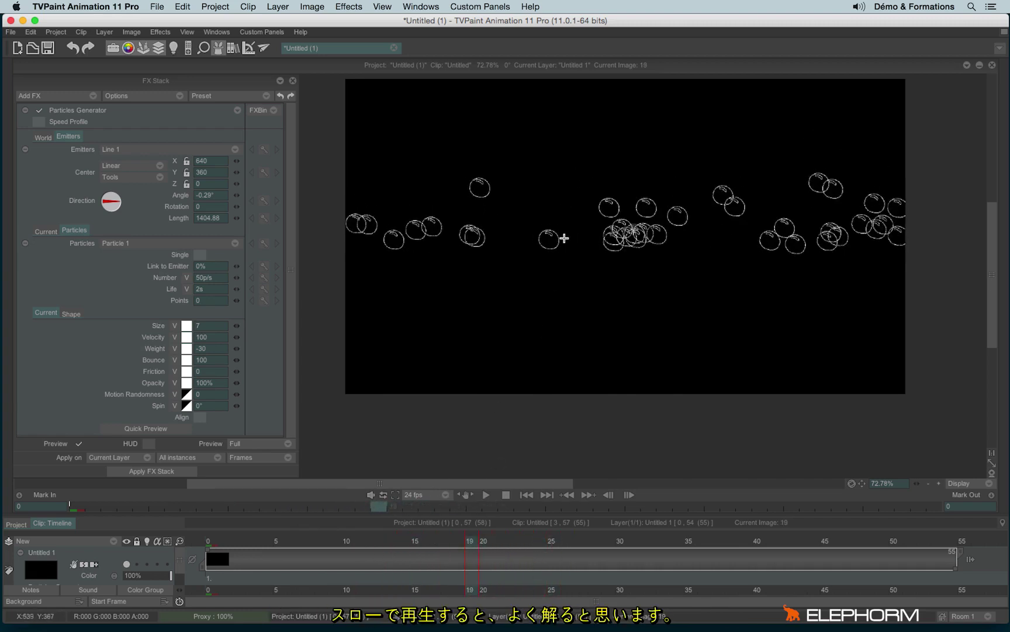
pyautogui.moveTo(471, 544); pyautogui.dragTo(457, 543)
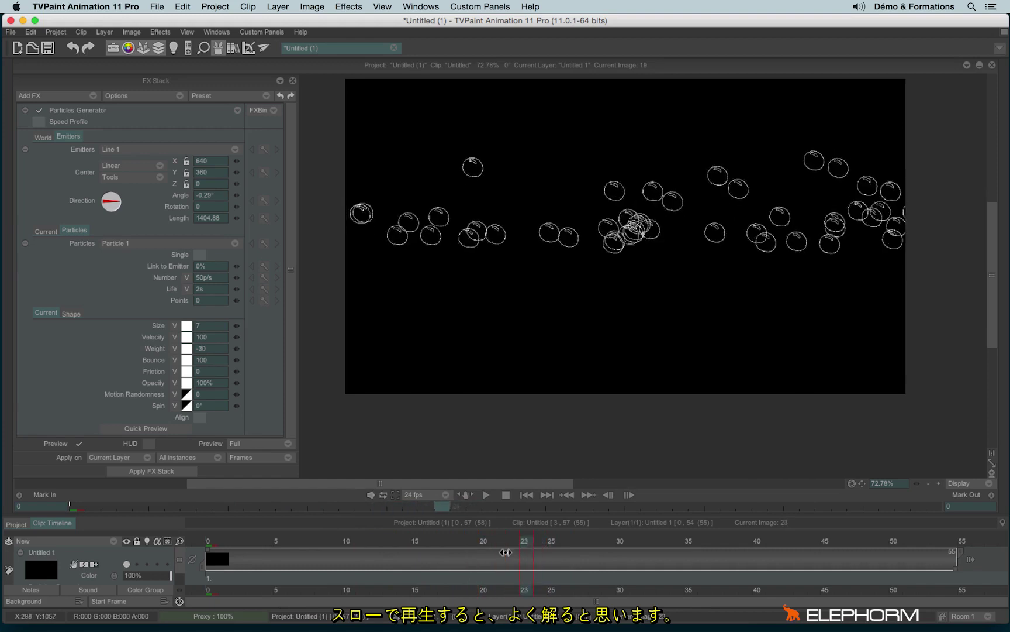
# Show the HUD at frame 0, narrow the emitter's full emission circle to an upward-pointing cone, and check it with the HUD hidden.
pyautogui.click(149, 443)
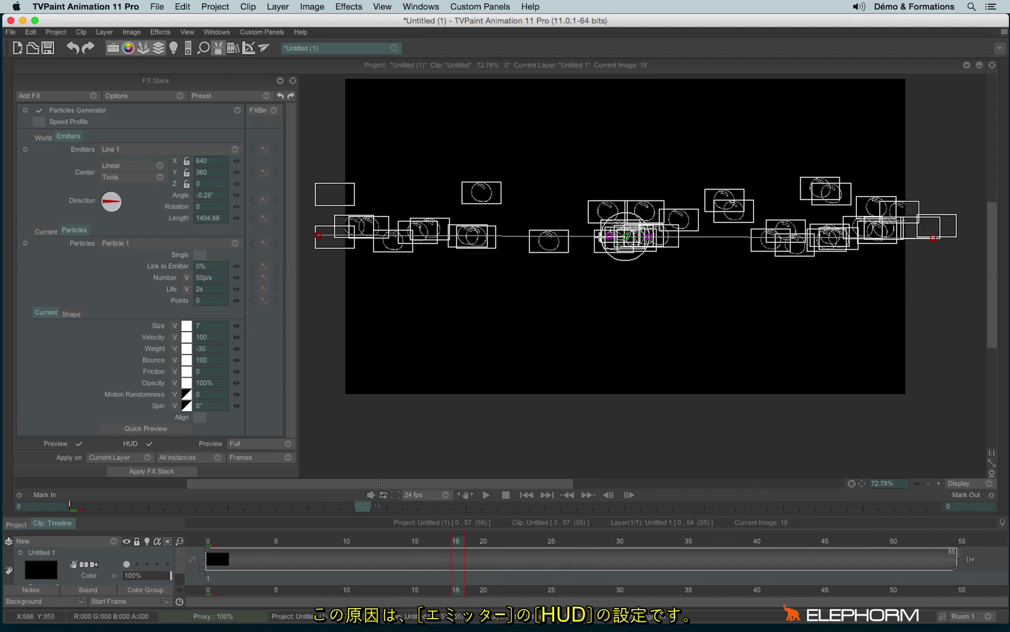
pyautogui.click(211, 541)
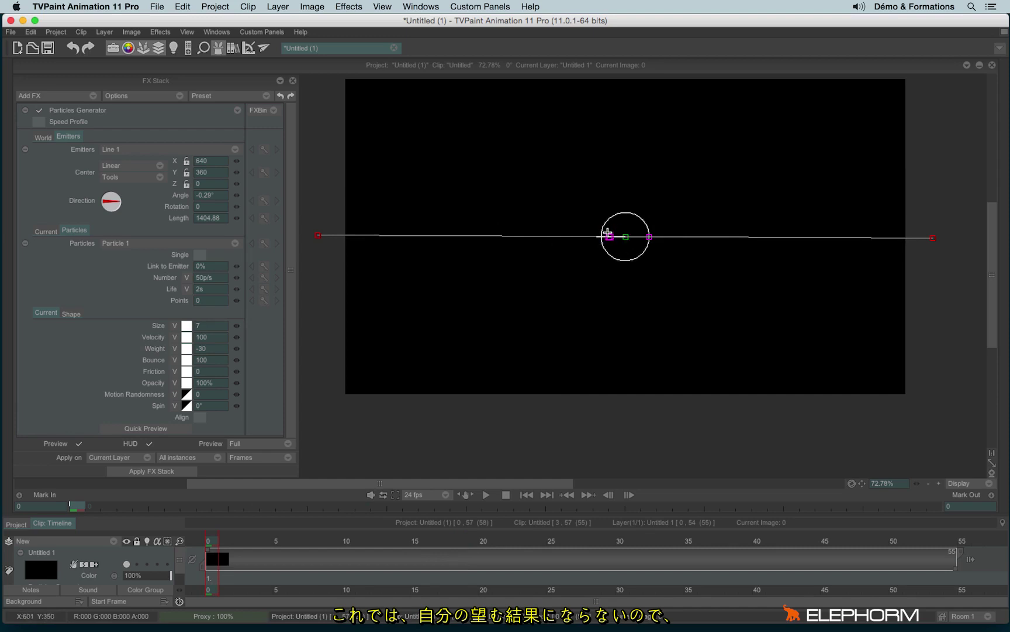
pyautogui.moveTo(608, 227); pyautogui.dragTo(622, 195)
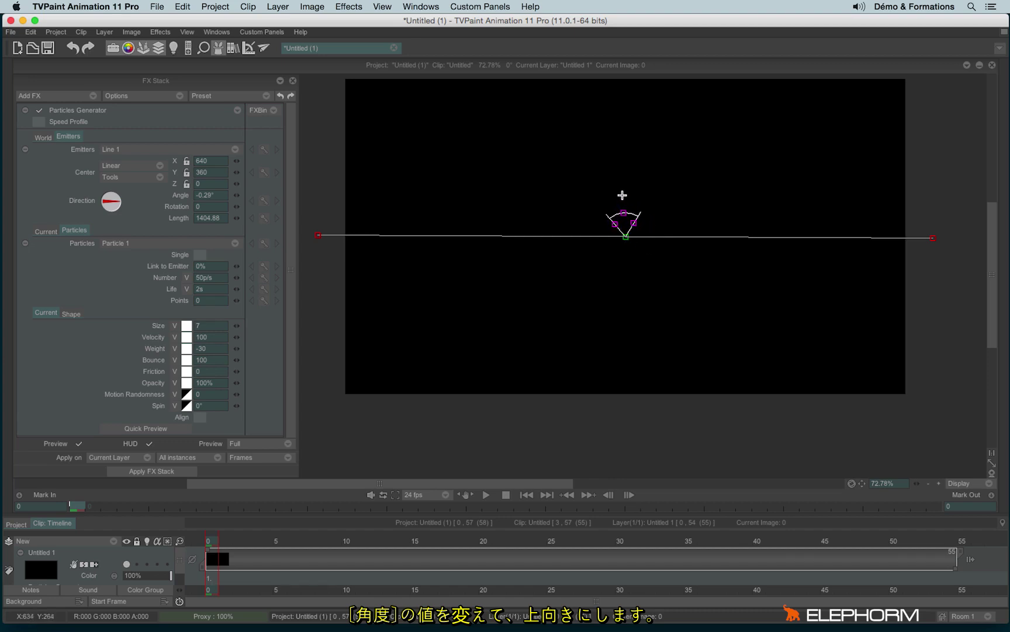
pyautogui.click(149, 443)
pyautogui.moveTo(210, 541)
pyautogui.mouseDown()
pyautogui.moveTo(392, 539)
pyautogui.moveTo(412, 551)
pyautogui.moveTo(208, 541)
pyautogui.mouseUp()
# Move the line emitter down near the canvas's lower edge, at about Y 678, and scrub the timeline with the HUD hidden.
pyautogui.click(148, 443)
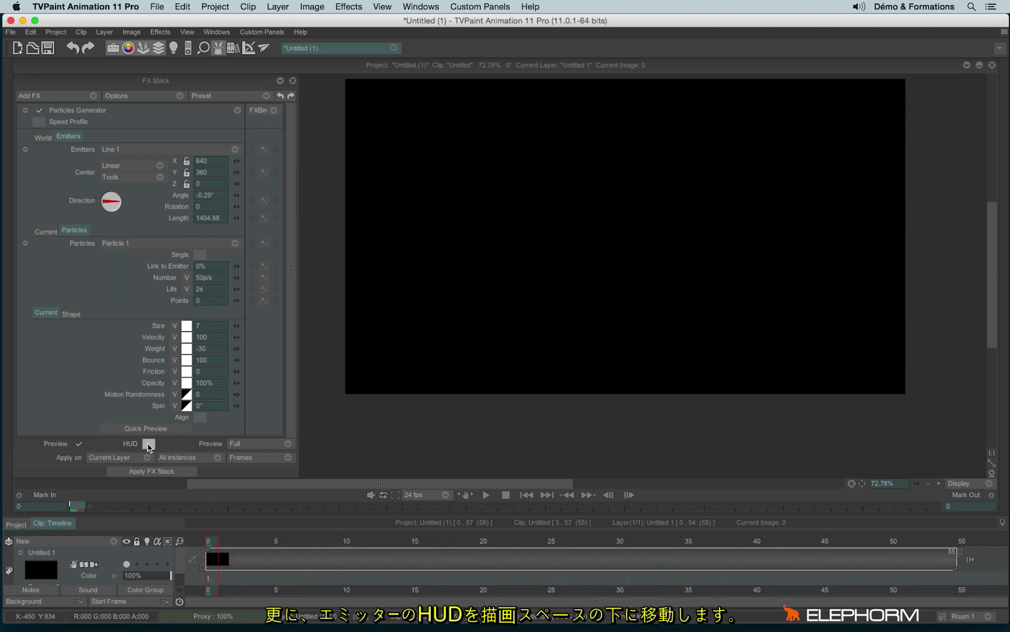
pyautogui.moveTo(627, 236); pyautogui.dragTo(626, 376)
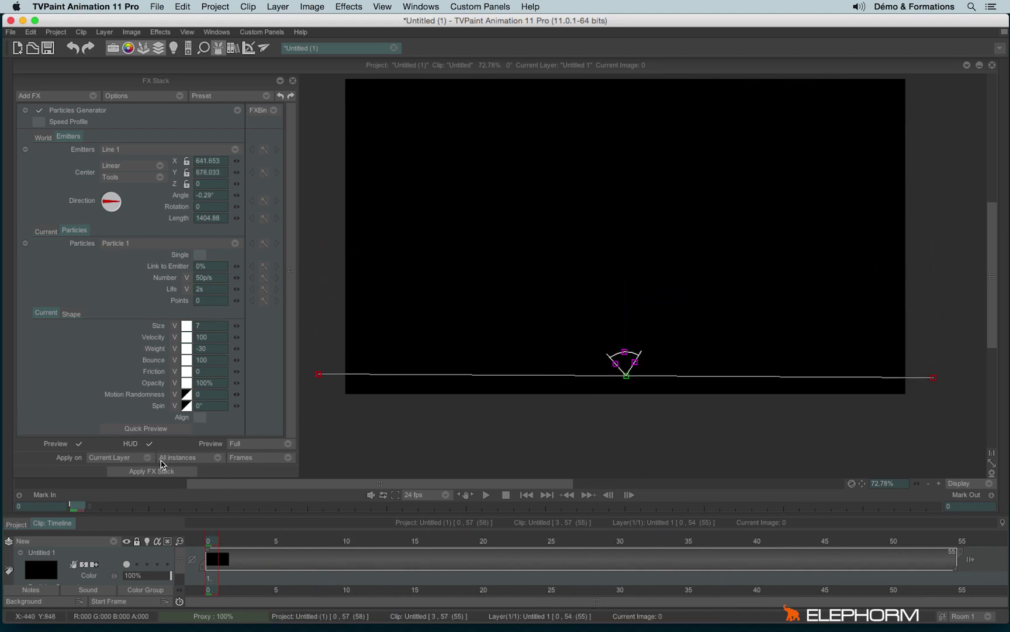
pyautogui.click(149, 444)
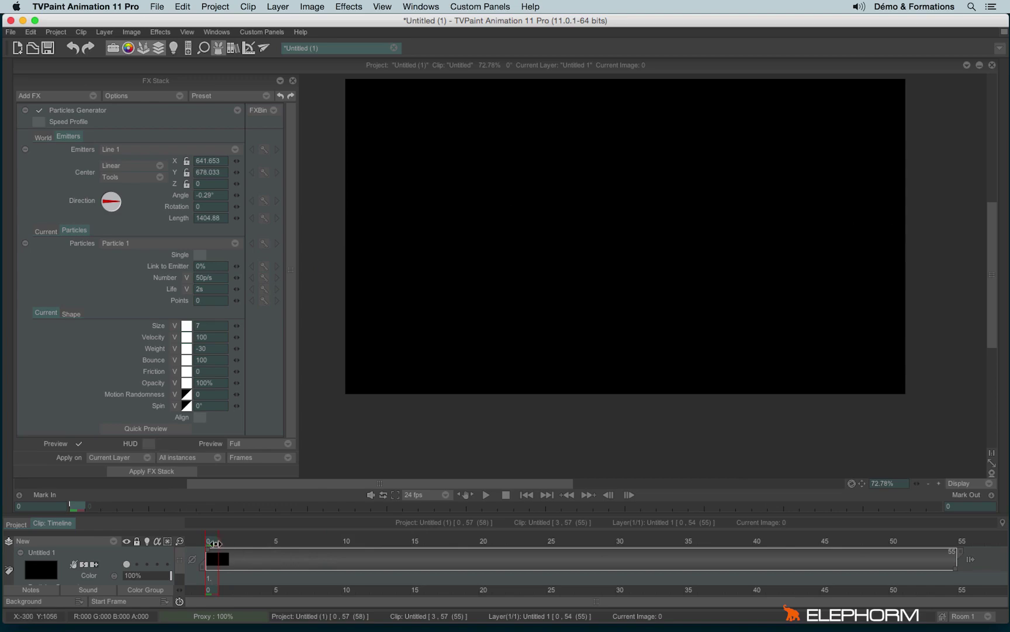
pyautogui.moveTo(215, 543); pyautogui.dragTo(593, 558)
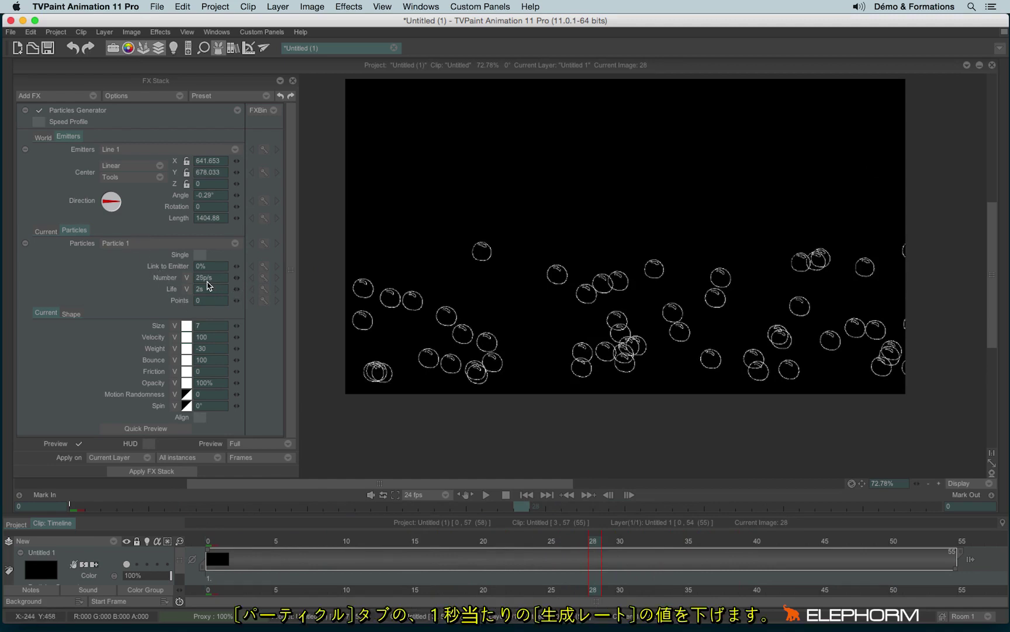
# Reduce the number of particles to 18p/s and scrub between frames 30 and 35 to check the bubbles.
pyautogui.scroll(-2, 202, 281)
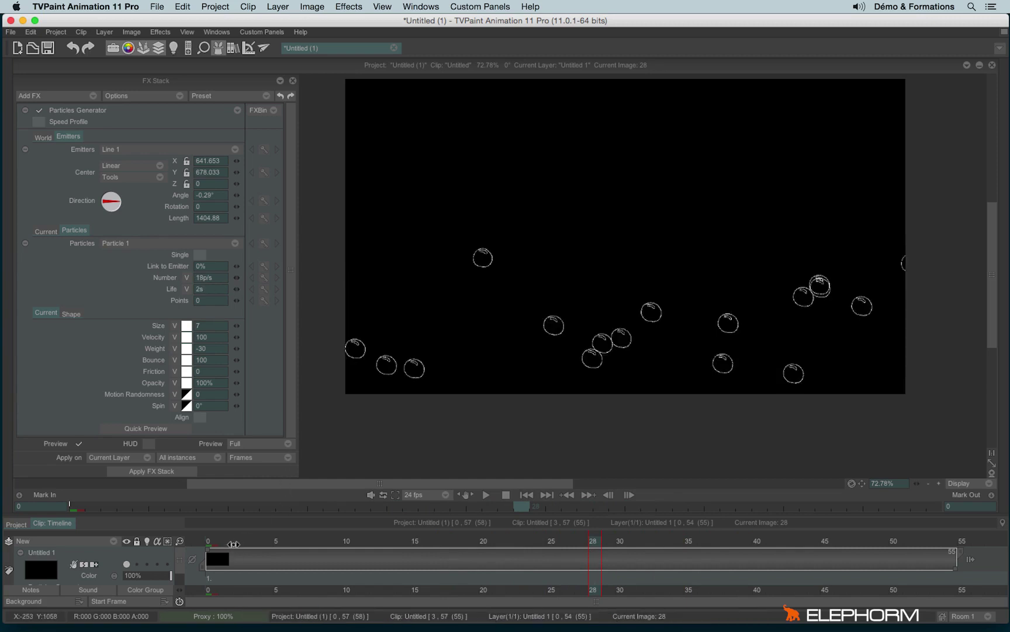
pyautogui.click(300, 542)
pyautogui.moveTo(300, 541); pyautogui.dragTo(689, 529)
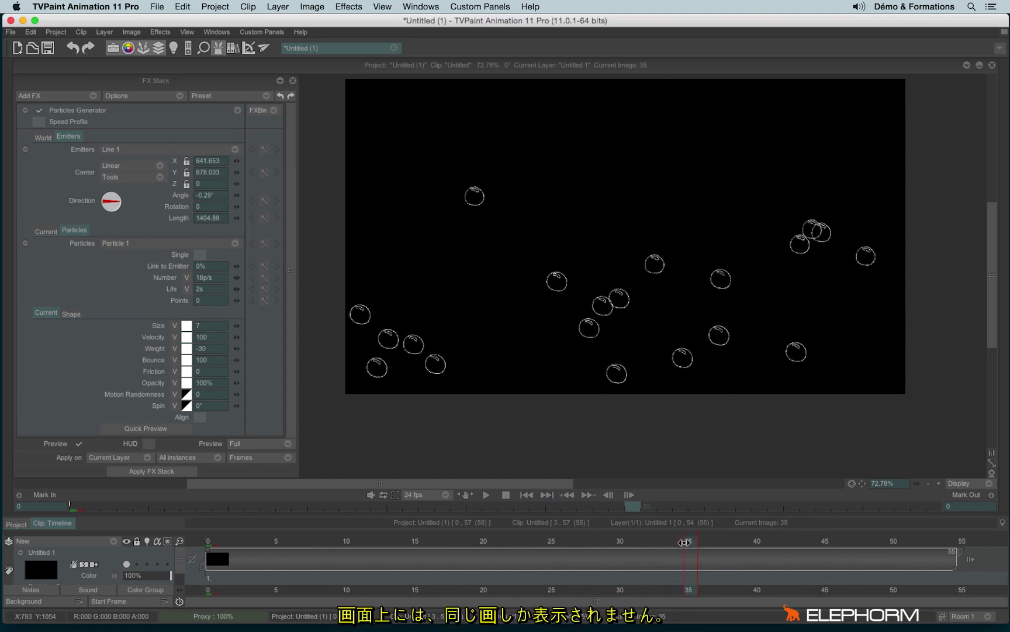
pyautogui.moveTo(685, 542); pyautogui.dragTo(620, 533)
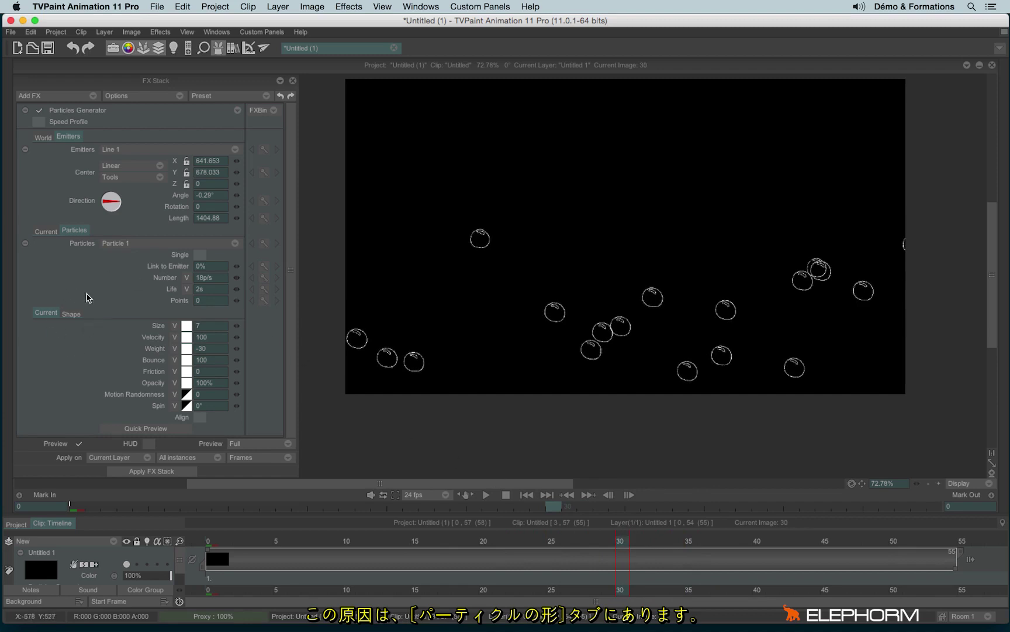
# Set the particle shape's animation mode to Random and scrub the timeline to preview the bubble drawings.
pyautogui.click(71, 314)
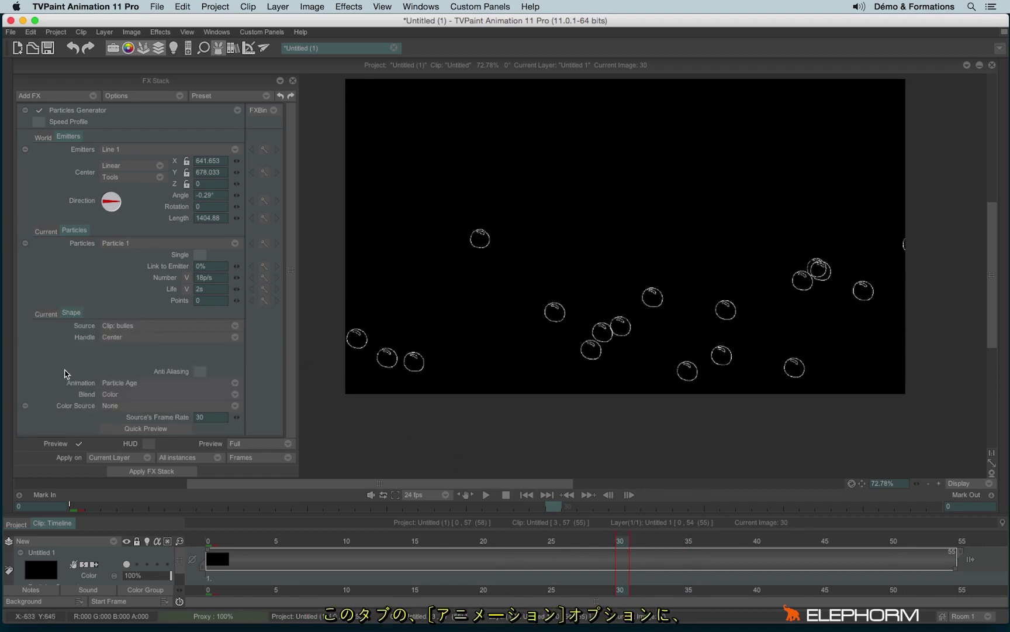
pyautogui.click(113, 388)
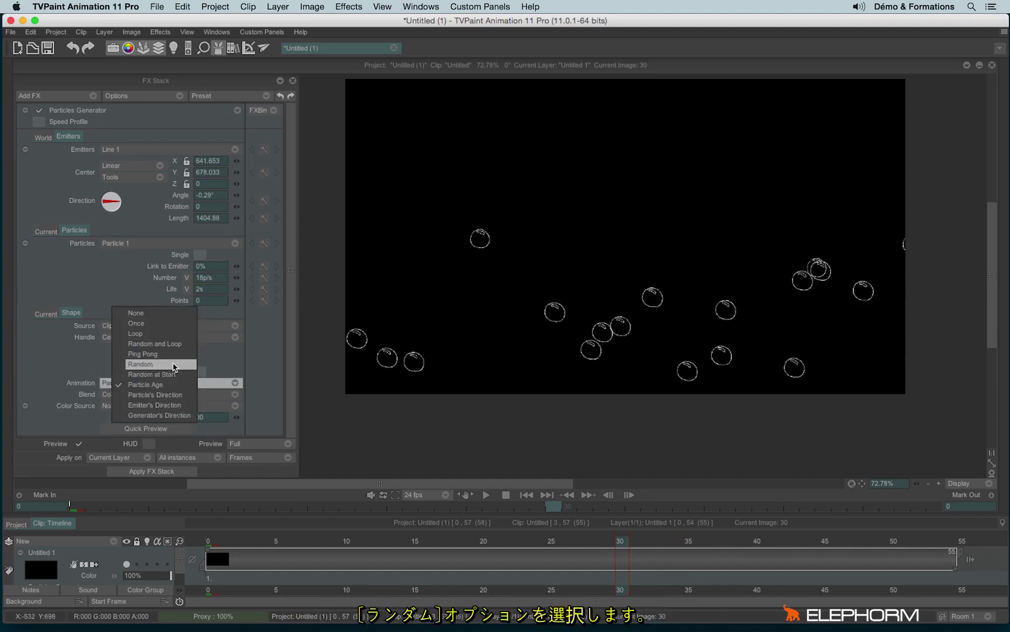
pyautogui.click(173, 365)
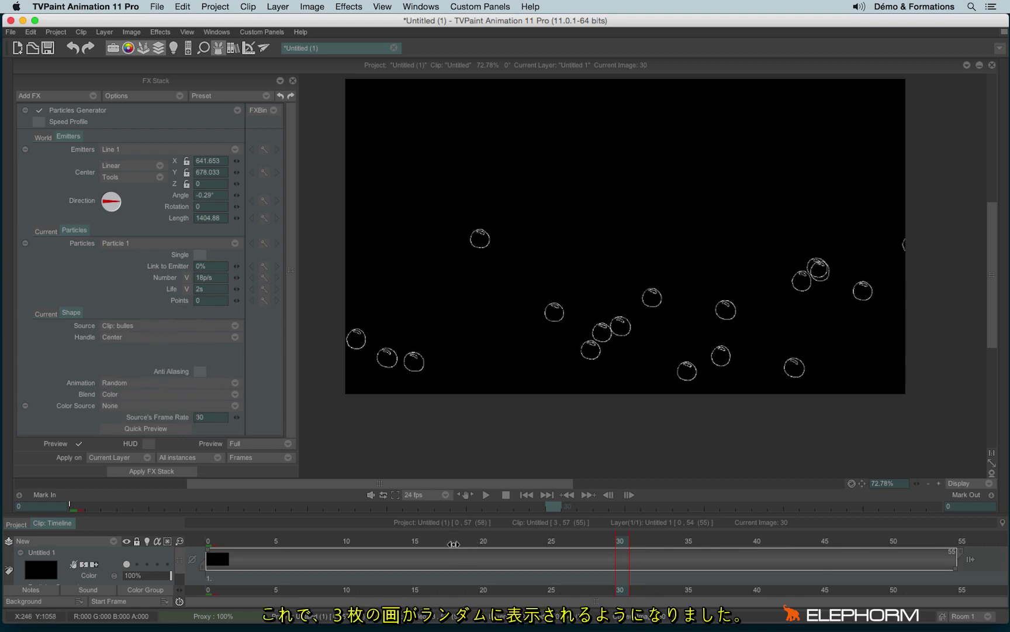
pyautogui.moveTo(454, 542)
pyautogui.mouseDown()
pyautogui.moveTo(806, 548)
pyautogui.moveTo(552, 549)
pyautogui.mouseUp()
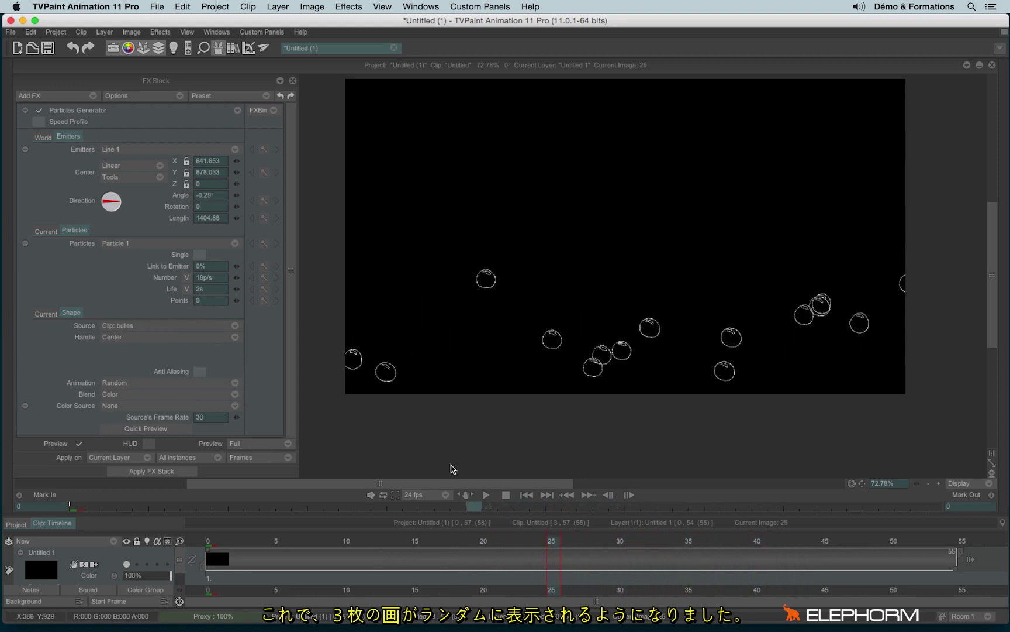
# Shape the particle's size profile into a rising zigzag with three peaks and scrub up to frame 41 to check the growth.
pyautogui.click(47, 314)
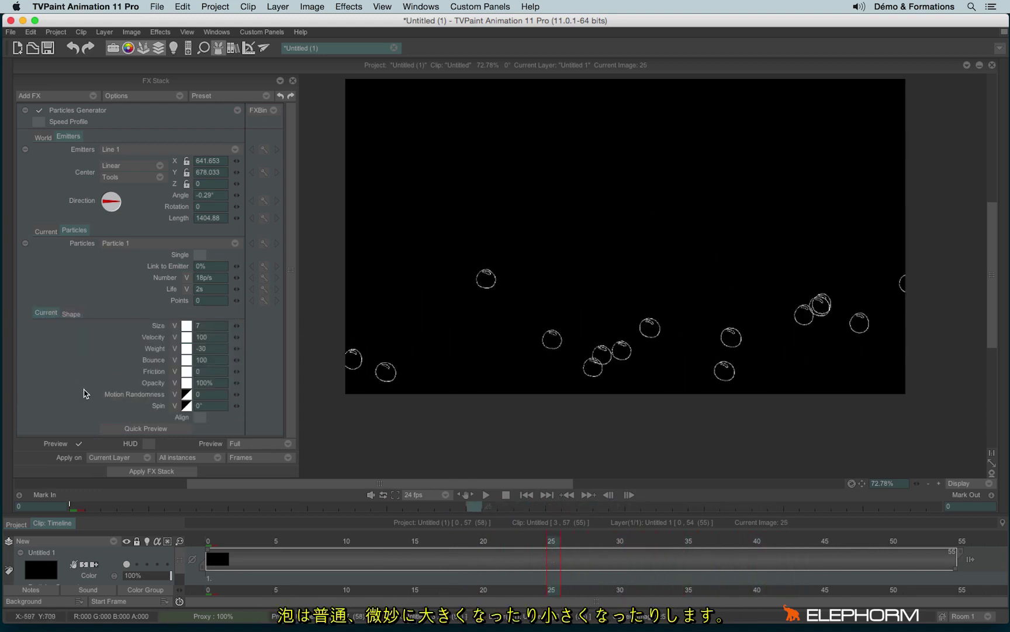
pyautogui.click(186, 326)
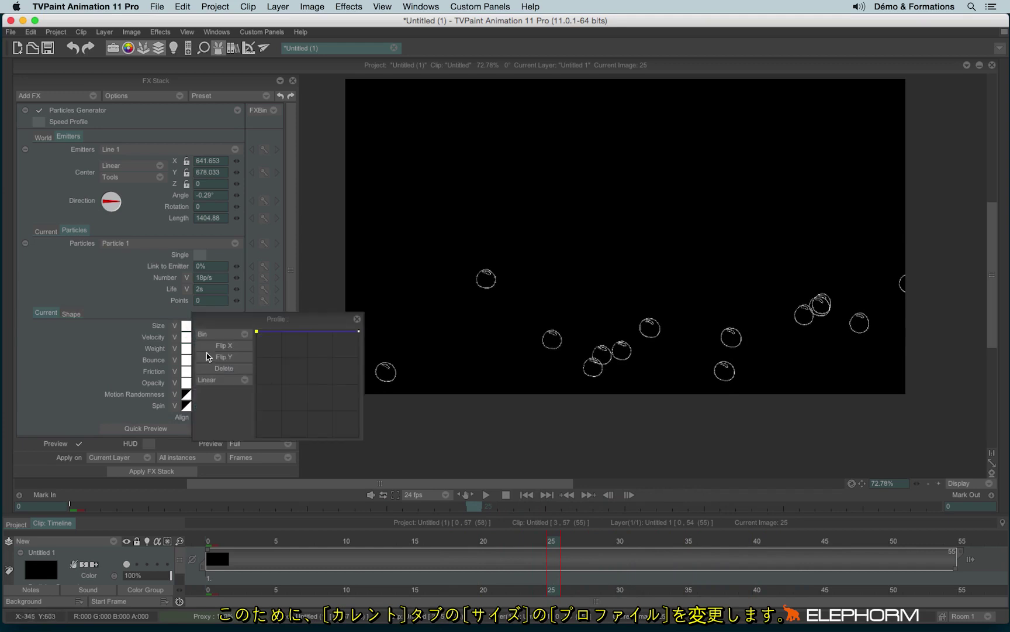
pyautogui.moveTo(257, 332); pyautogui.dragTo(338, 348)
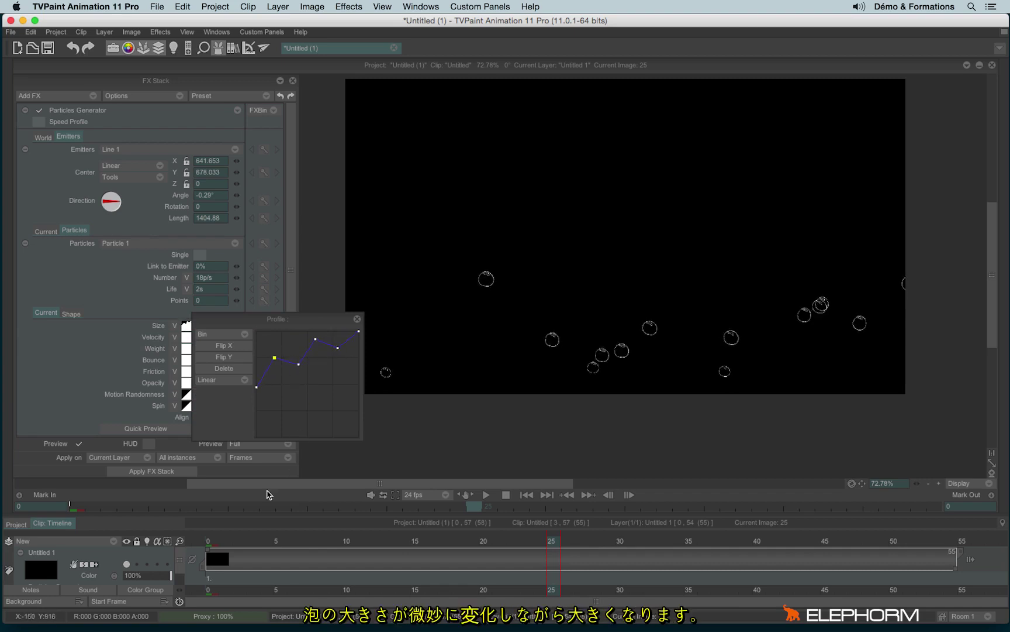
pyautogui.moveTo(237, 542); pyautogui.dragTo(770, 538)
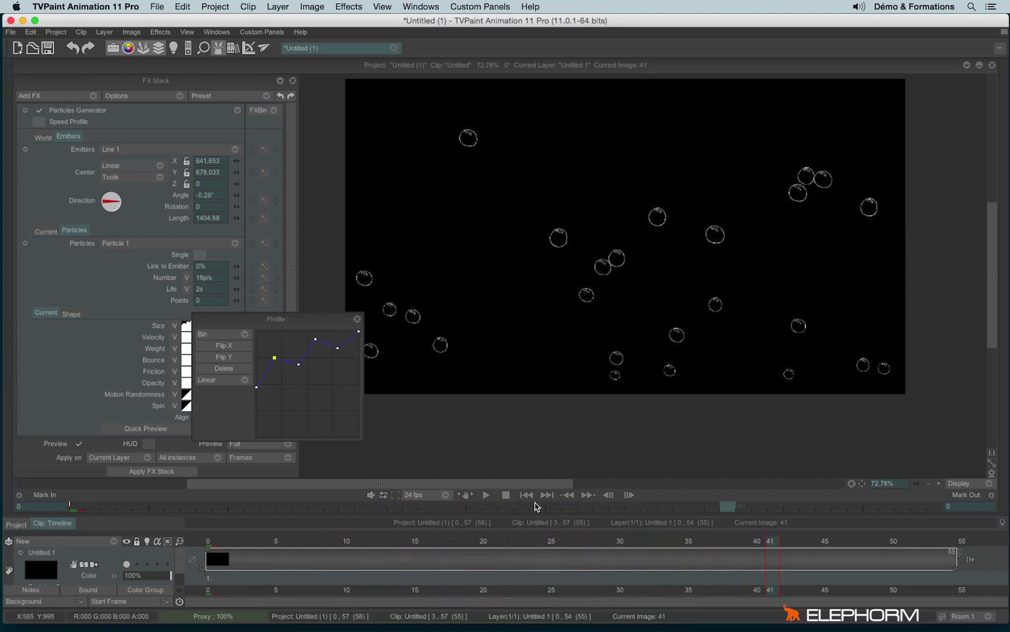
# Lower the start and dips of the size profile, set the particle's size to 10, and scrub the timeline to check.
pyautogui.moveTo(255, 389); pyautogui.dragTo(298, 386)
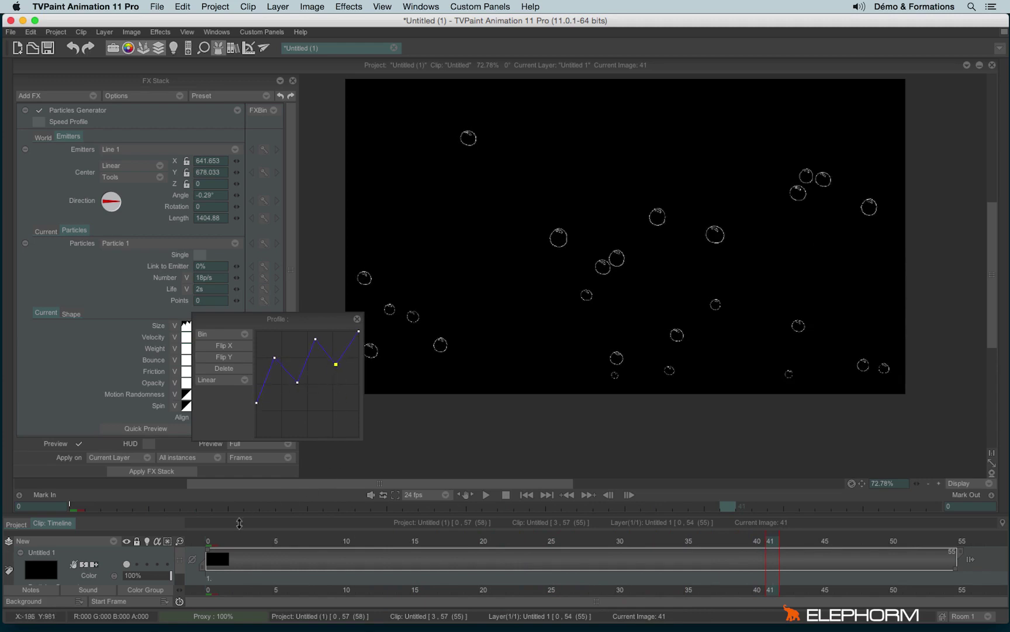
pyautogui.moveTo(222, 538); pyautogui.dragTo(622, 494)
pyautogui.click(357, 318)
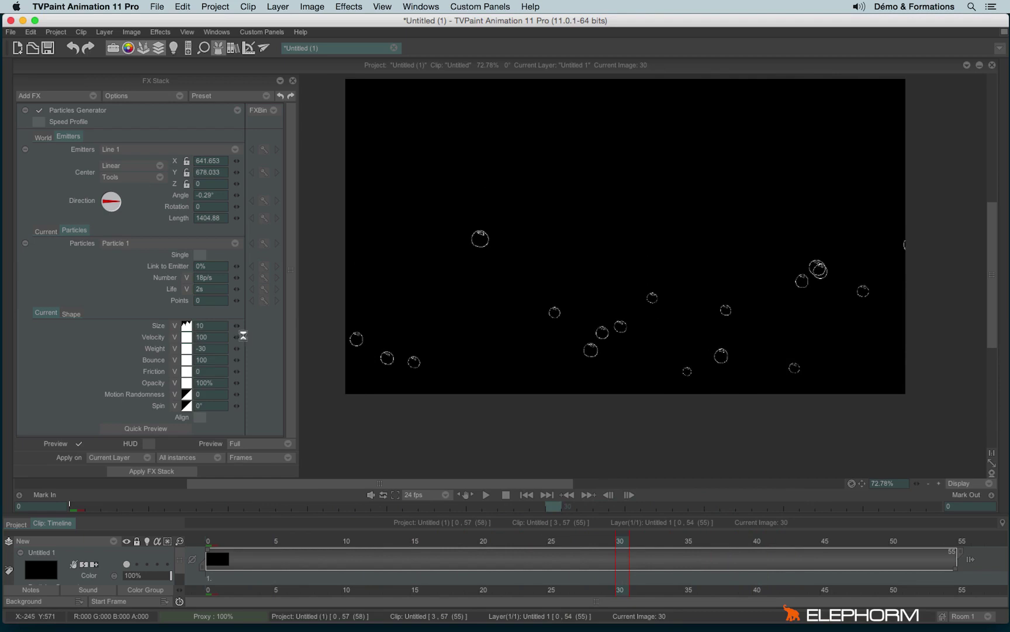
pyautogui.moveTo(232, 544); pyautogui.dragTo(511, 541)
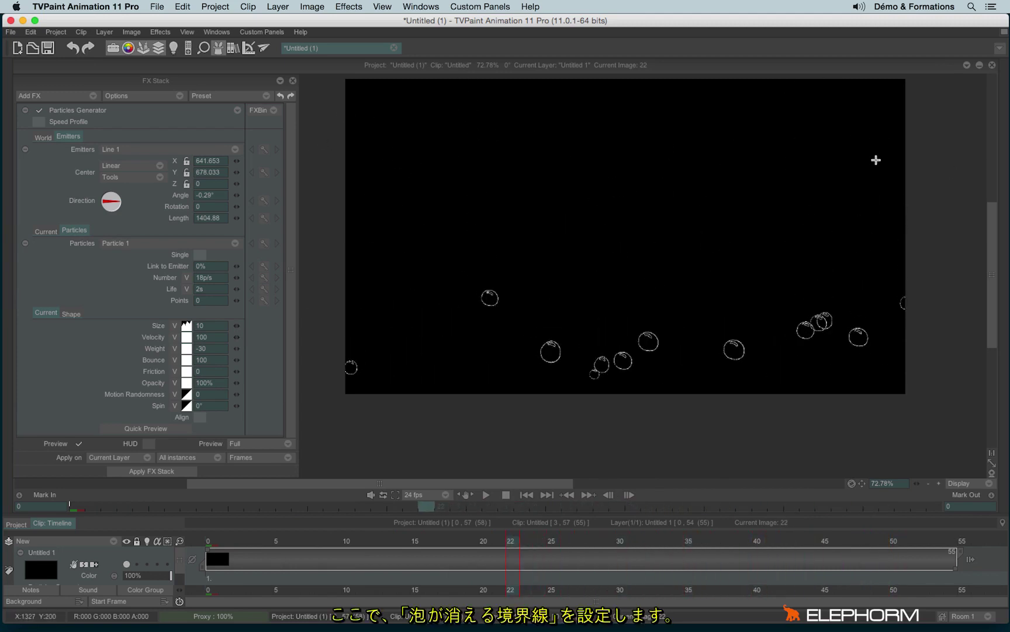
# Return to frame 0 and add a new anim layer.
pyautogui.moveTo(210, 541); pyautogui.dragTo(139, 544)
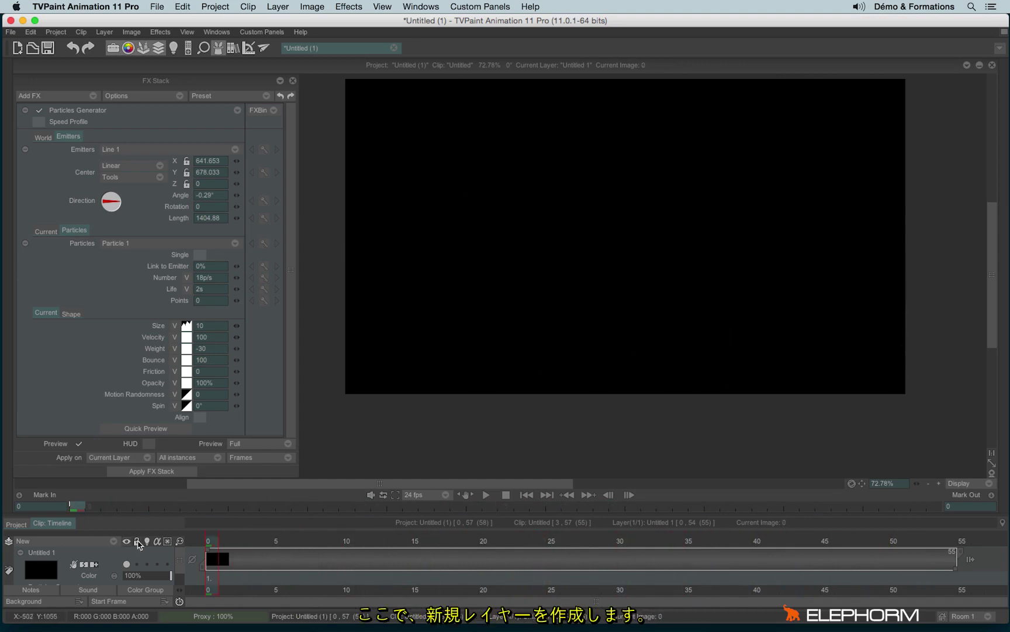
pyautogui.click(82, 544)
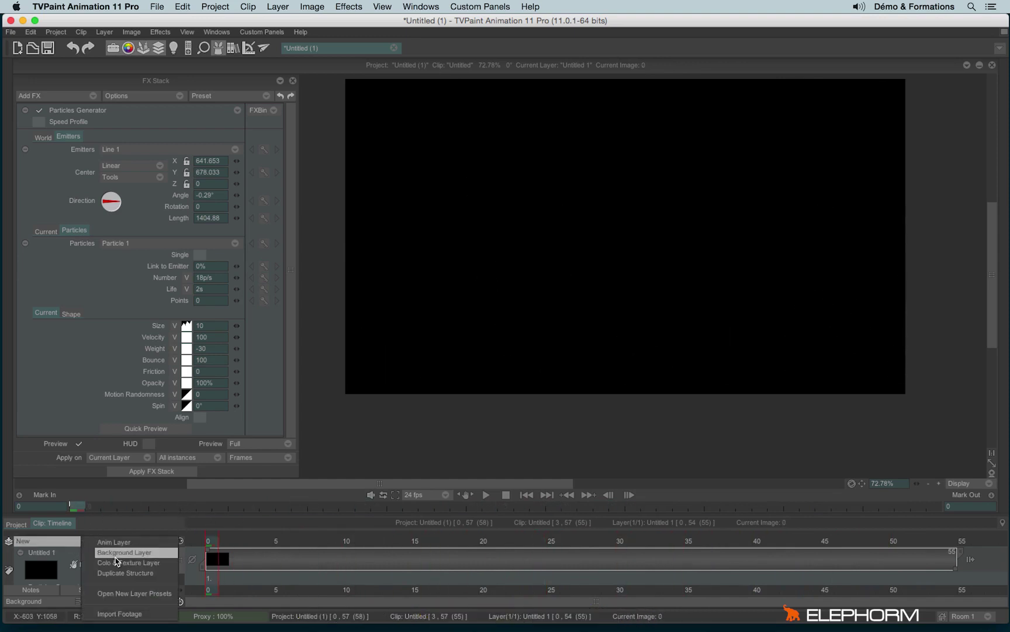
pyautogui.click(108, 543)
# Turn off the effect preview and paint a thick, slightly wavy blue line across the upper part of the canvas.
pyautogui.click(79, 444)
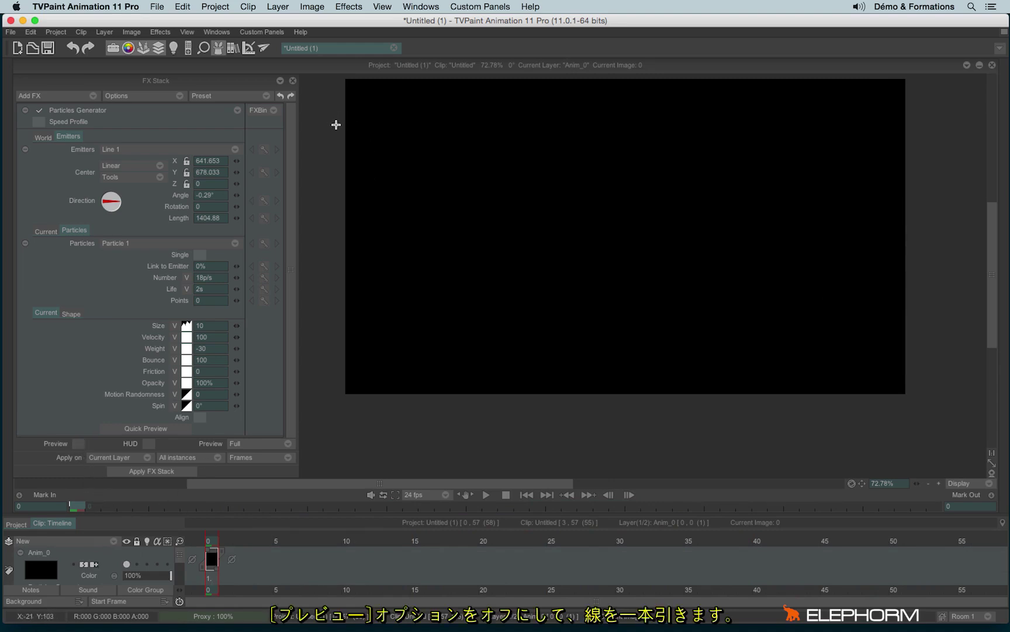
pyautogui.moveTo(336, 124)
pyautogui.mouseDown()
pyautogui.moveTo(771, 116)
pyautogui.moveTo(915, 128)
pyautogui.mouseUp()
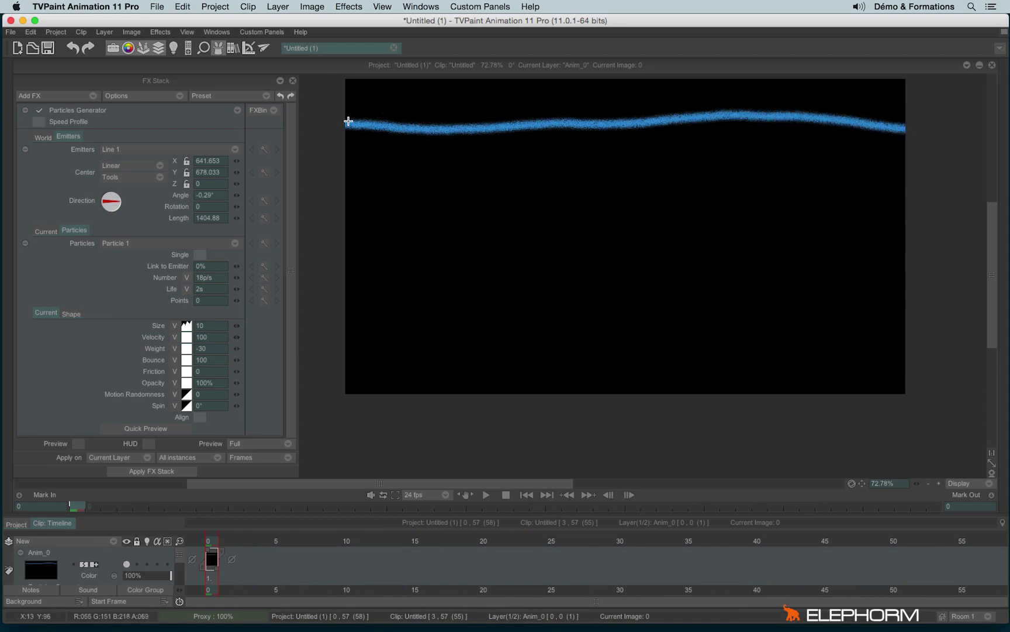
pyautogui.moveTo(348, 121)
pyautogui.mouseDown()
pyautogui.moveTo(407, 131)
pyautogui.moveTo(868, 118)
pyautogui.mouseUp()
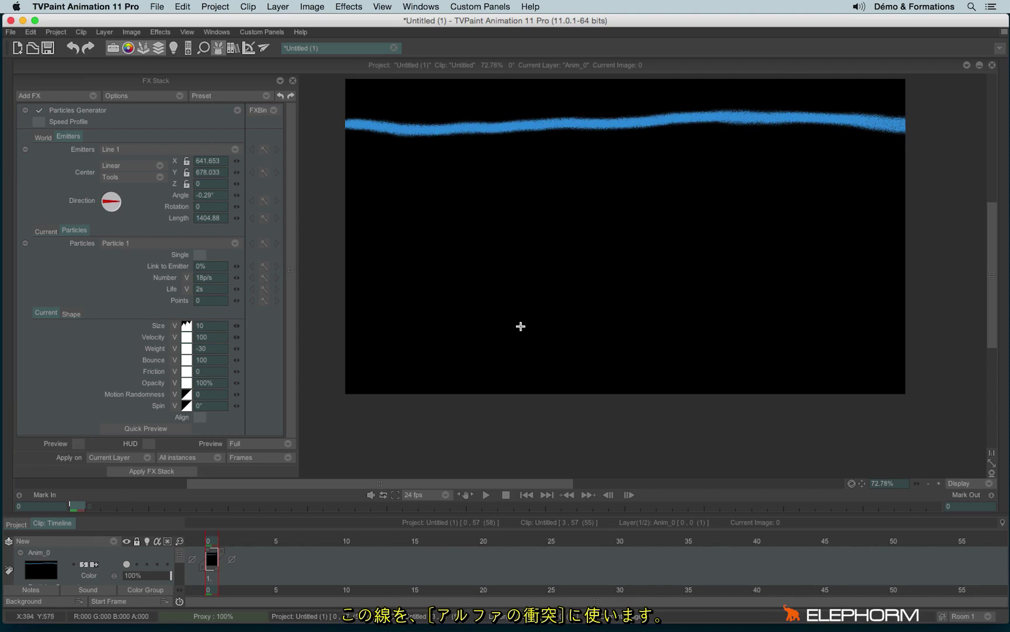
# Enable Alpha Collision in the particle generator's world settings and use the Anim_0 layer as its source.
pyautogui.click(550, 276)
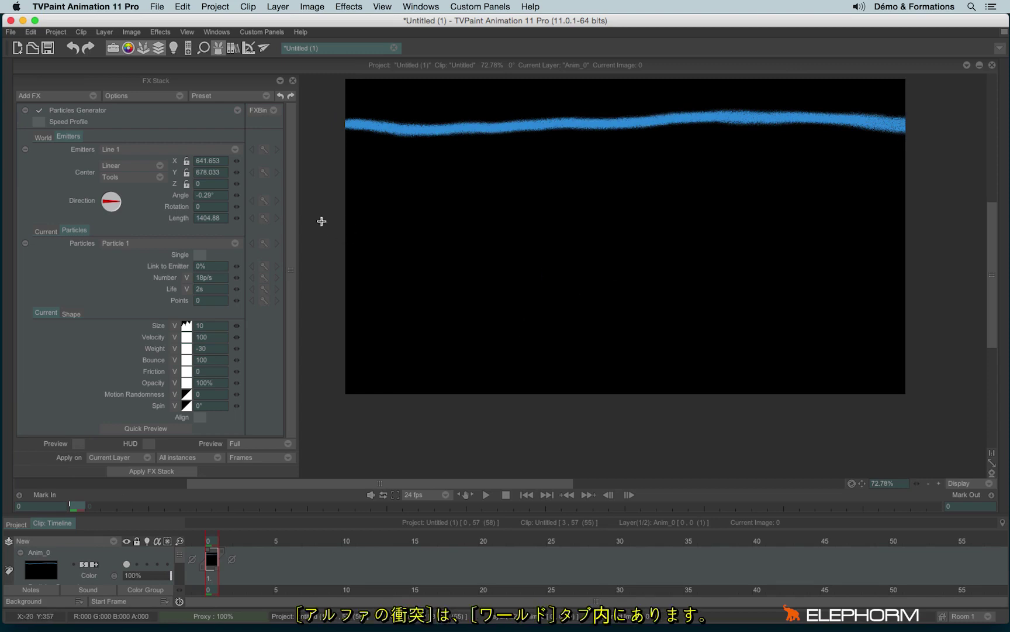
pyautogui.click(43, 139)
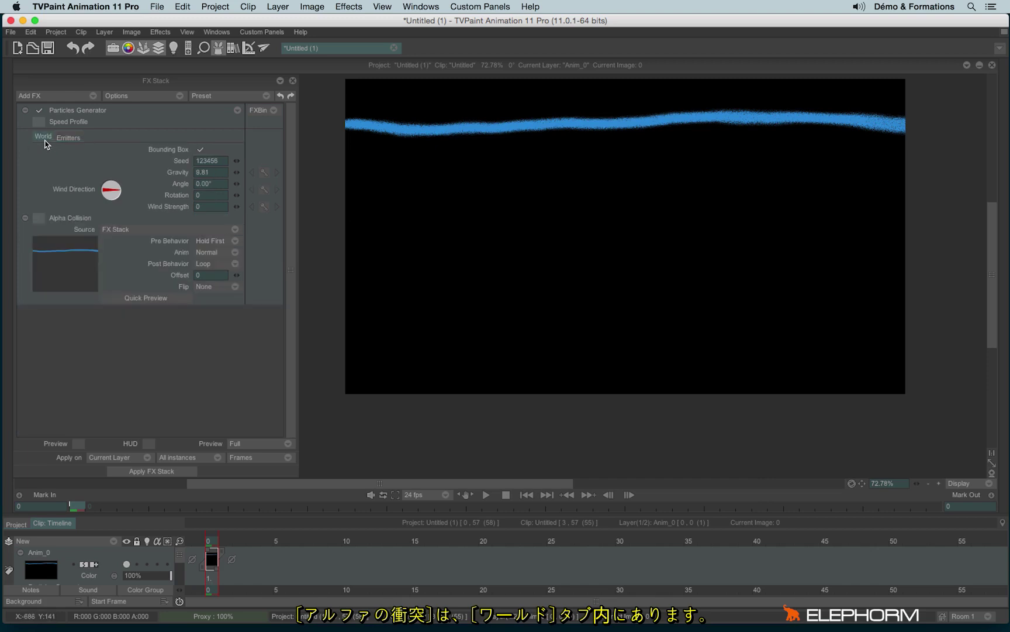
pyautogui.click(40, 218)
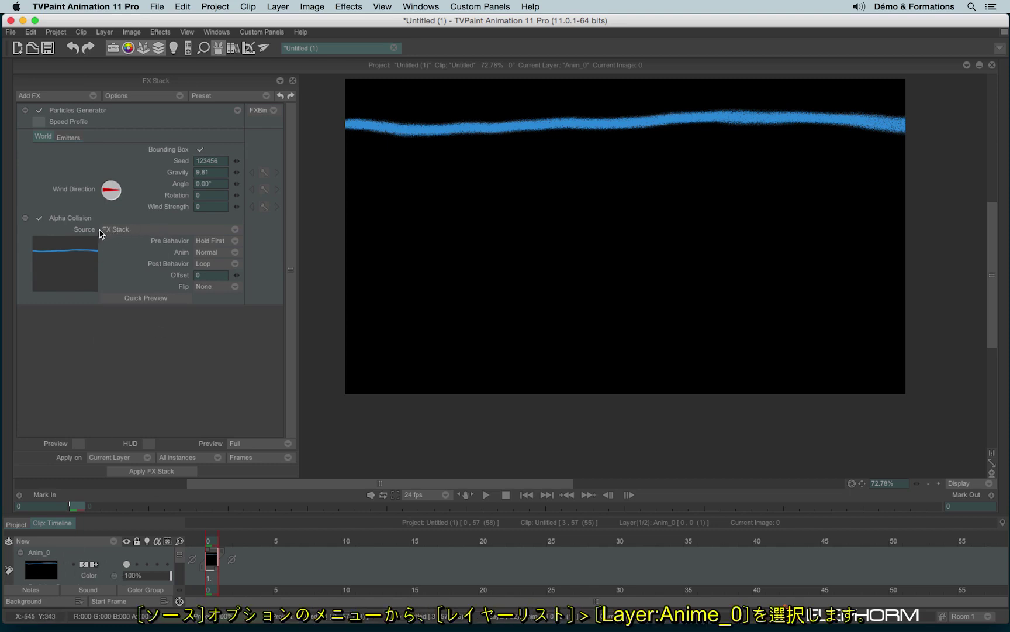
pyautogui.click(120, 230)
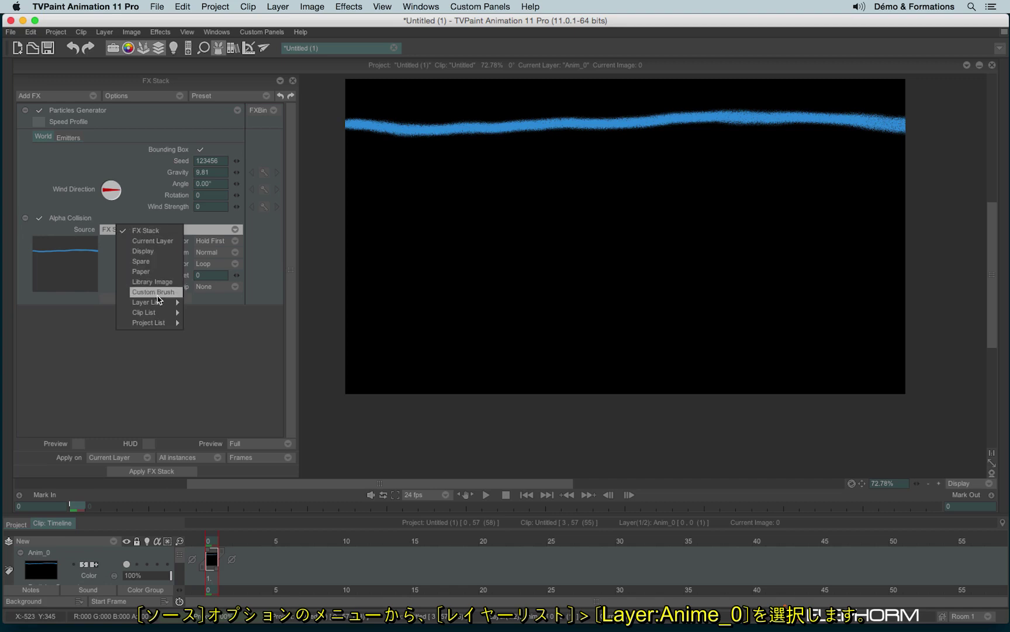
pyautogui.moveTo(159, 302)
pyautogui.click(212, 303)
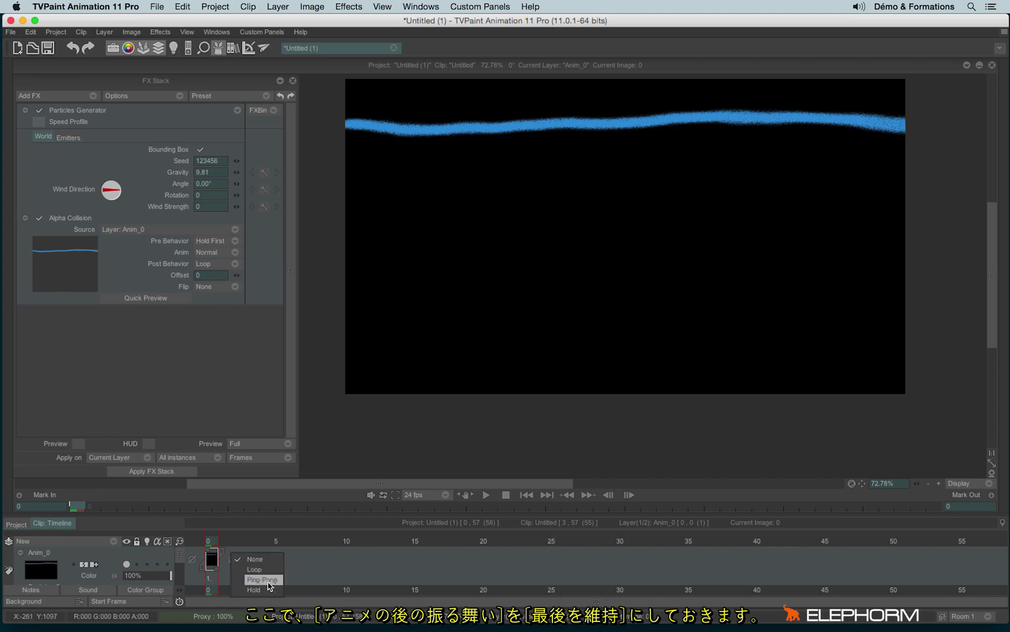
# Set the Anim_0 line layer to hold past its end, hide it, and preview the effect on the Untitled 1 layer along the timeline.
pyautogui.click(127, 565)
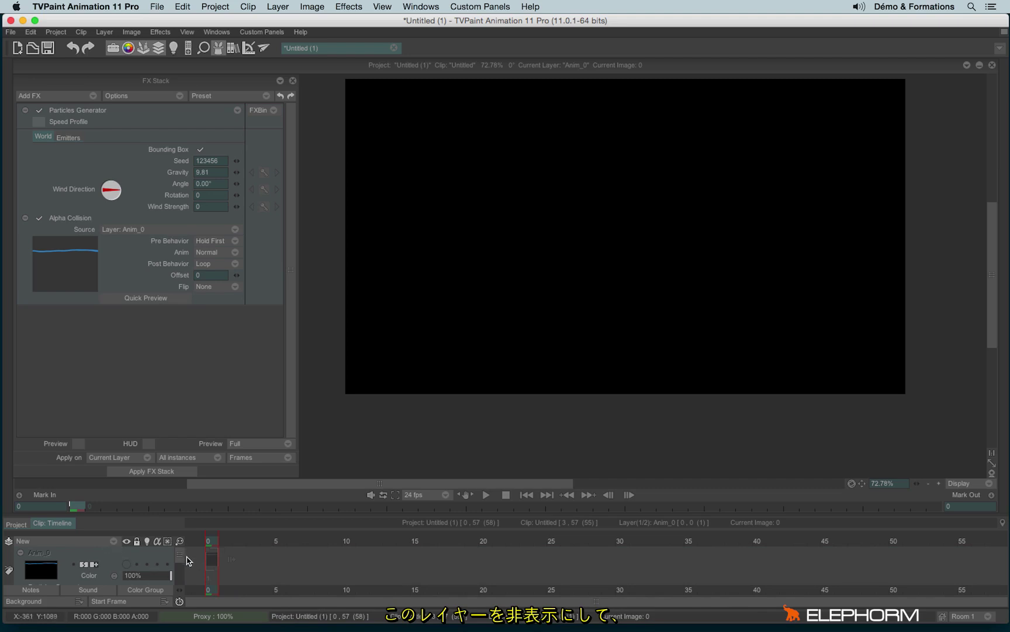
pyautogui.click(59, 541)
pyautogui.click(52, 560)
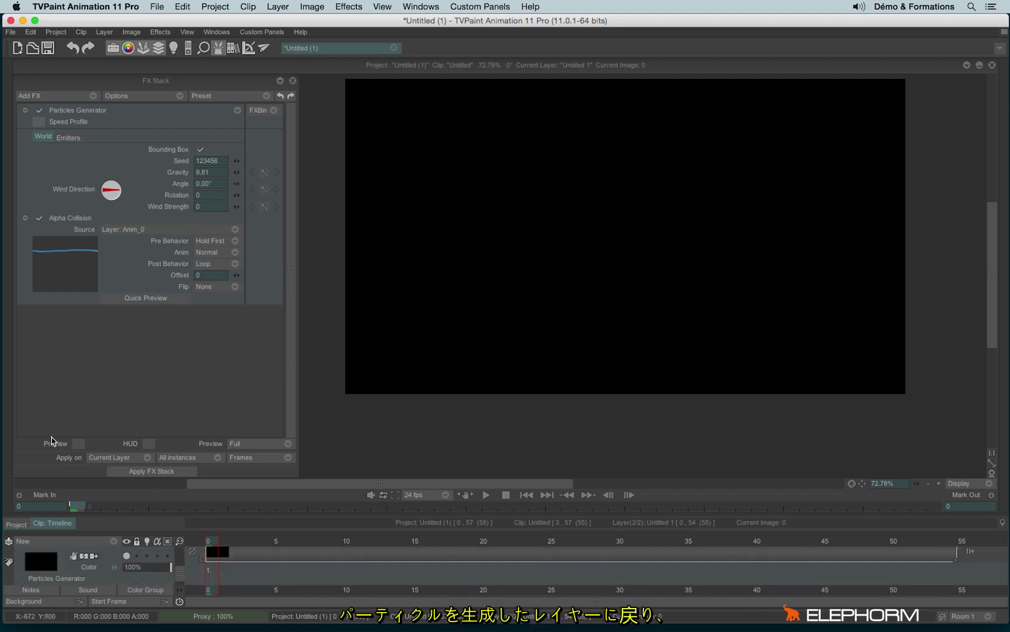
pyautogui.click(78, 444)
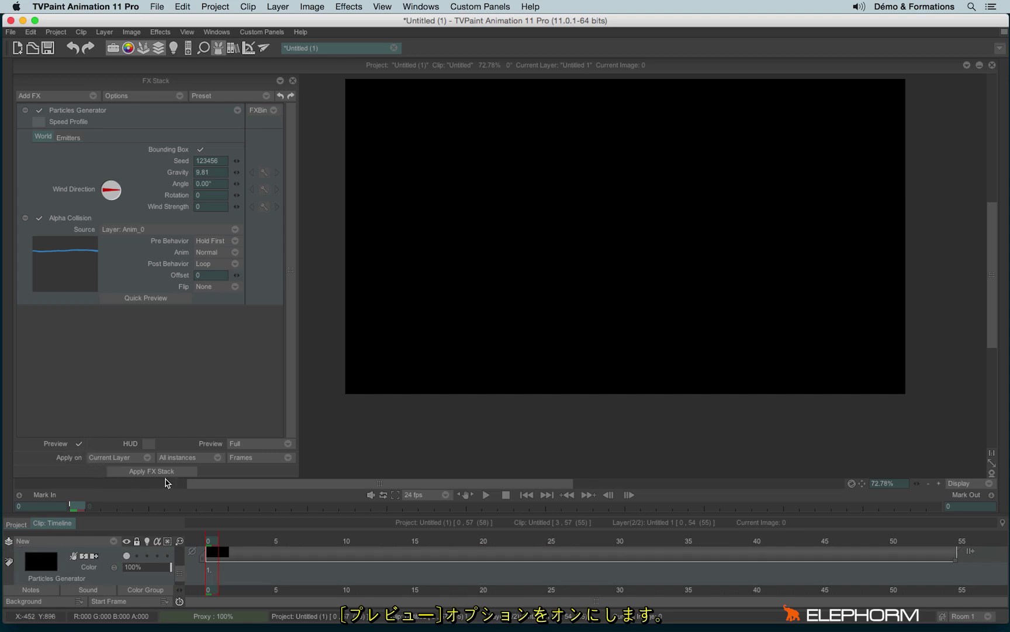
pyautogui.moveTo(216, 541)
pyautogui.mouseDown()
pyautogui.moveTo(907, 560)
pyautogui.moveTo(523, 530)
pyautogui.moveTo(767, 517)
pyautogui.moveTo(789, 506)
pyautogui.moveTo(693, 495)
pyautogui.moveTo(711, 496)
pyautogui.moveTo(176, 480)
pyautogui.mouseUp()
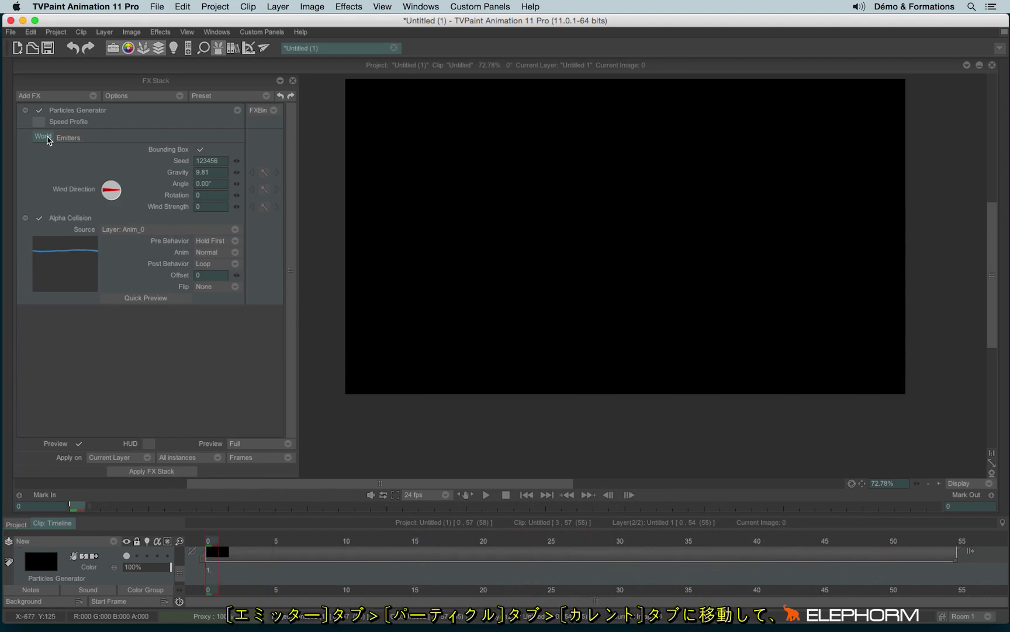
# Lower the particle's Bounce to 15 and scrub the timeline to check how the bubbles meet the line.
pyautogui.click(68, 138)
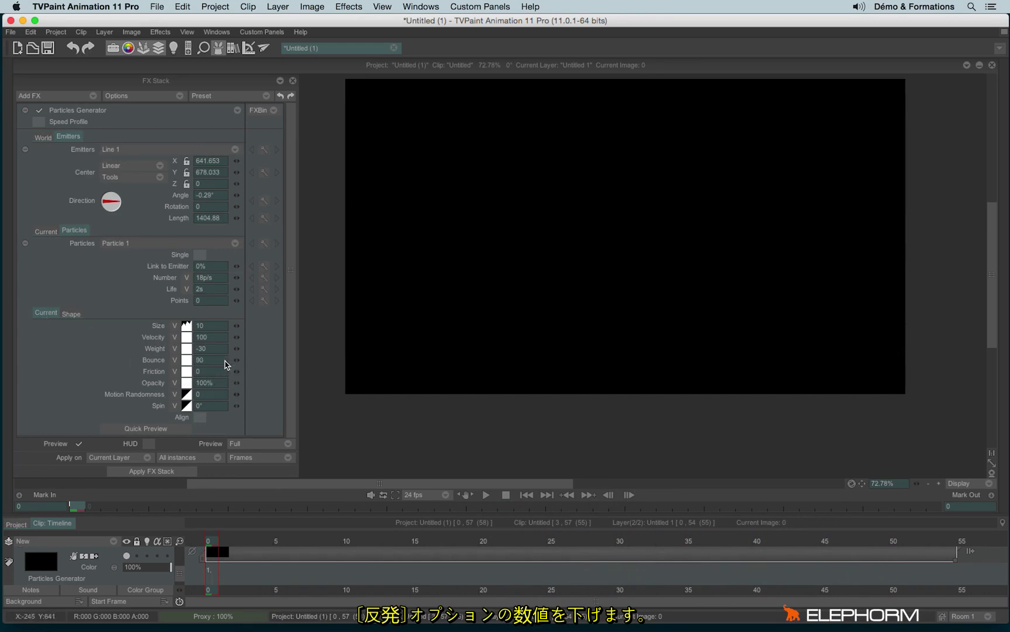
pyautogui.moveTo(178, 374); pyautogui.dragTo(134, 381)
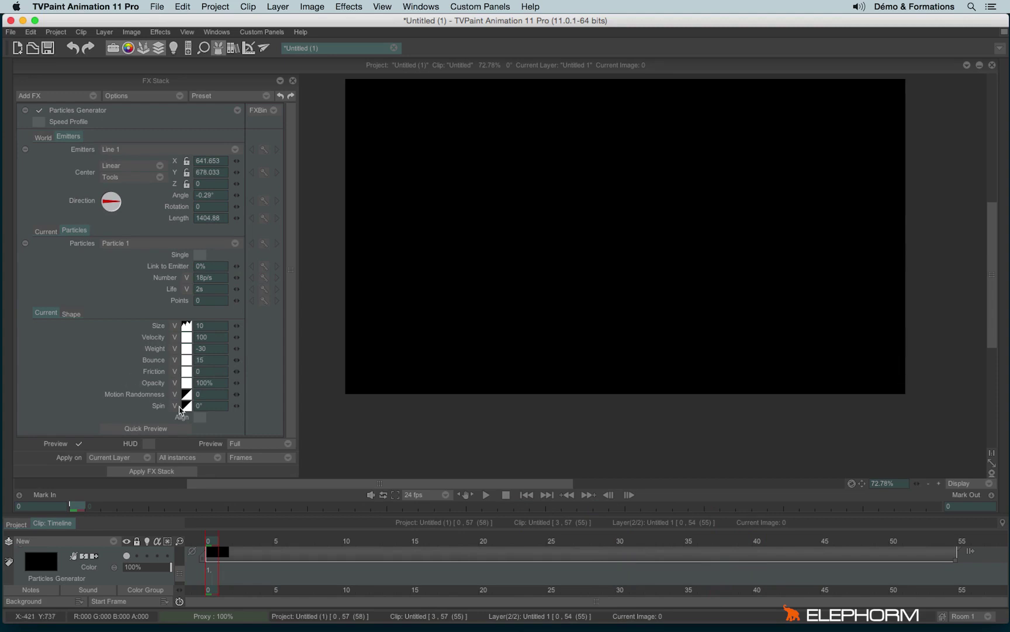
pyautogui.moveTo(214, 547)
pyautogui.mouseDown()
pyautogui.moveTo(952, 565)
pyautogui.moveTo(356, 562)
pyautogui.moveTo(200, 527)
pyautogui.moveTo(302, 539)
pyautogui.moveTo(492, 534)
pyautogui.moveTo(375, 550)
pyautogui.moveTo(208, 542)
pyautogui.moveTo(373, 560)
pyautogui.moveTo(253, 562)
pyautogui.moveTo(225, 554)
pyautogui.moveTo(327, 559)
pyautogui.moveTo(197, 549)
pyautogui.mouseUp()
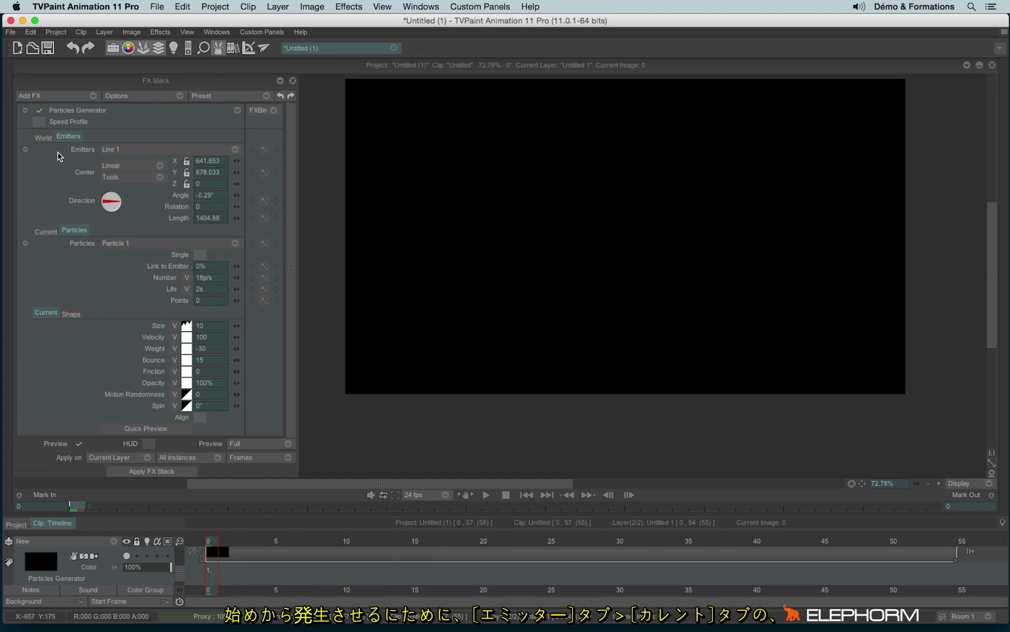
# Set the emitter's Pre Render to 2s and reduce the particle number to 13p/s, scrubbing the timeline to check.
pyautogui.click(45, 231)
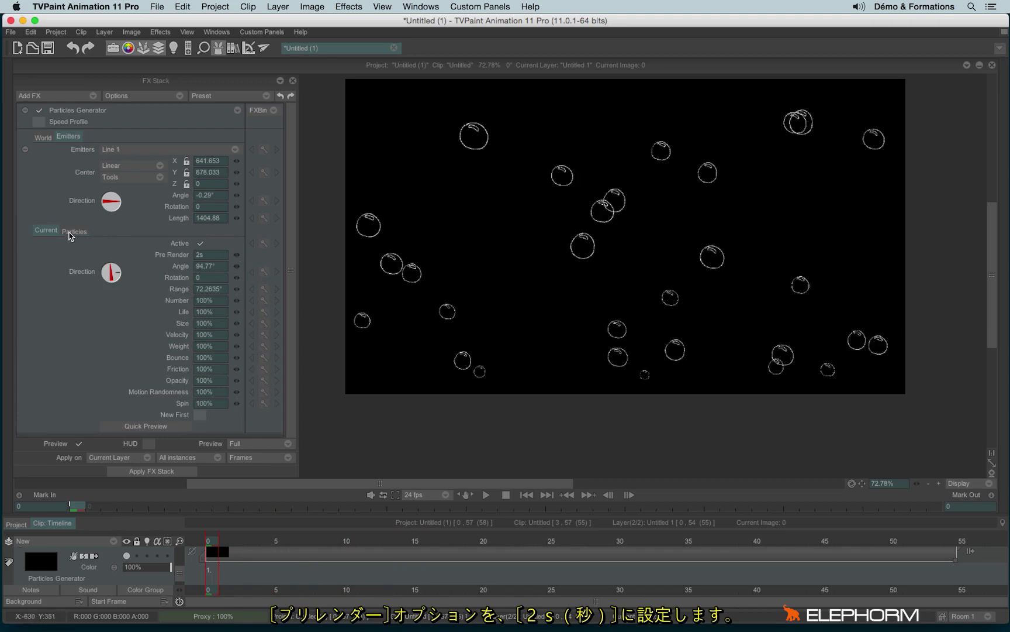
pyautogui.click(71, 232)
pyautogui.moveTo(216, 543)
pyautogui.mouseDown()
pyautogui.moveTo(843, 522)
pyautogui.moveTo(185, 460)
pyautogui.mouseUp()
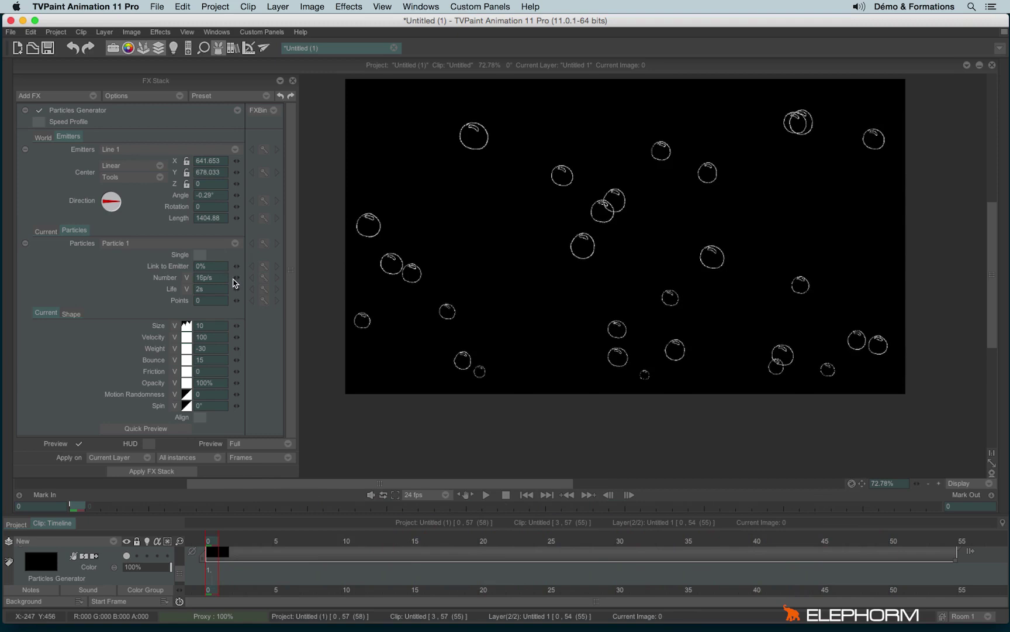
pyautogui.moveTo(231, 280); pyautogui.dragTo(226, 296)
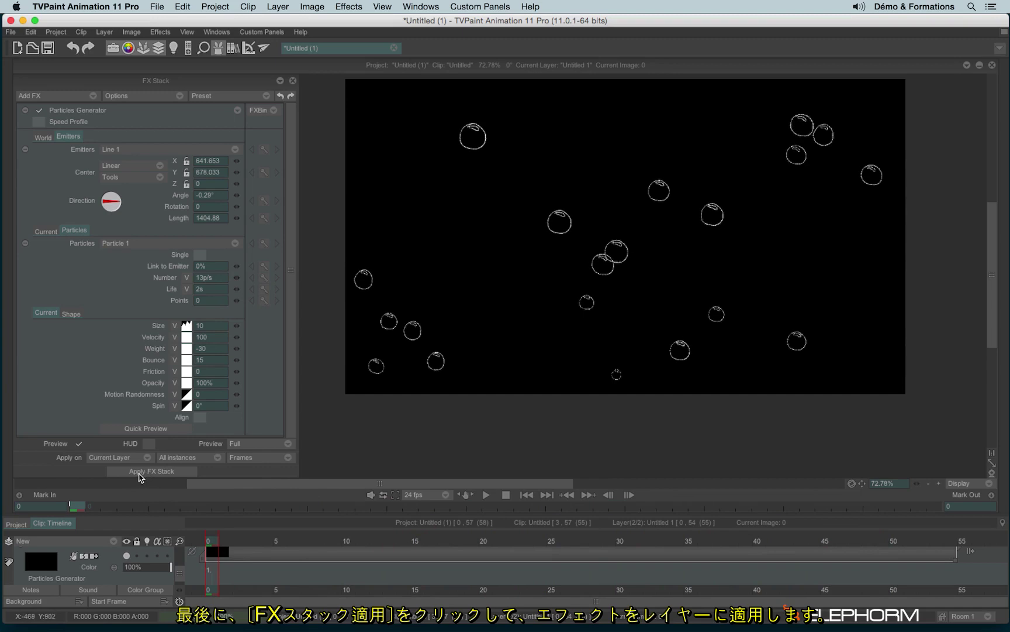
# Apply the FX stack to the current layer and play back the bubble animation.
pyautogui.click(140, 471)
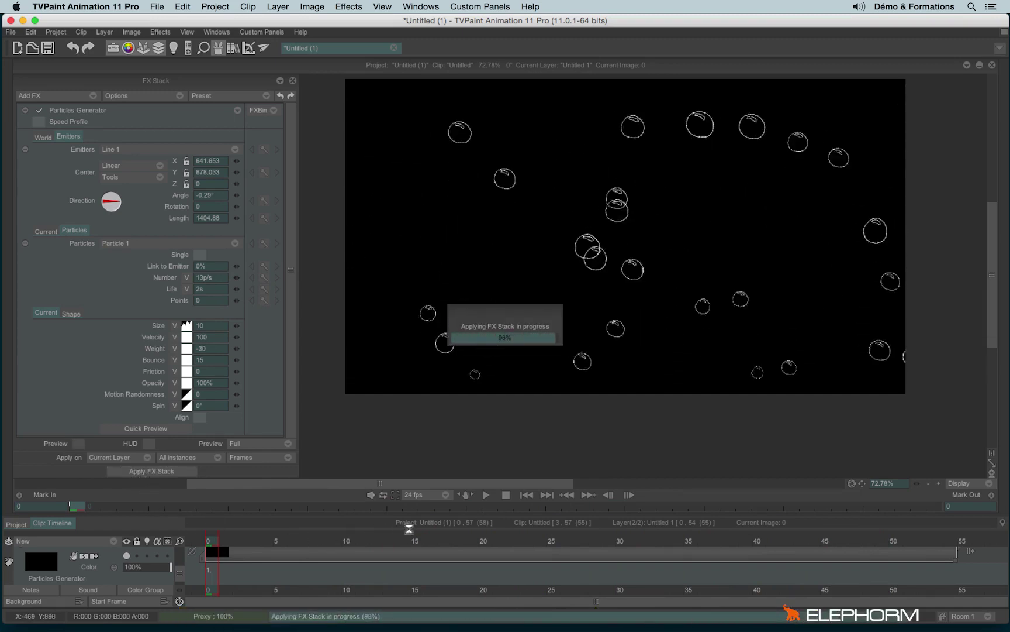
pyautogui.click(486, 496)
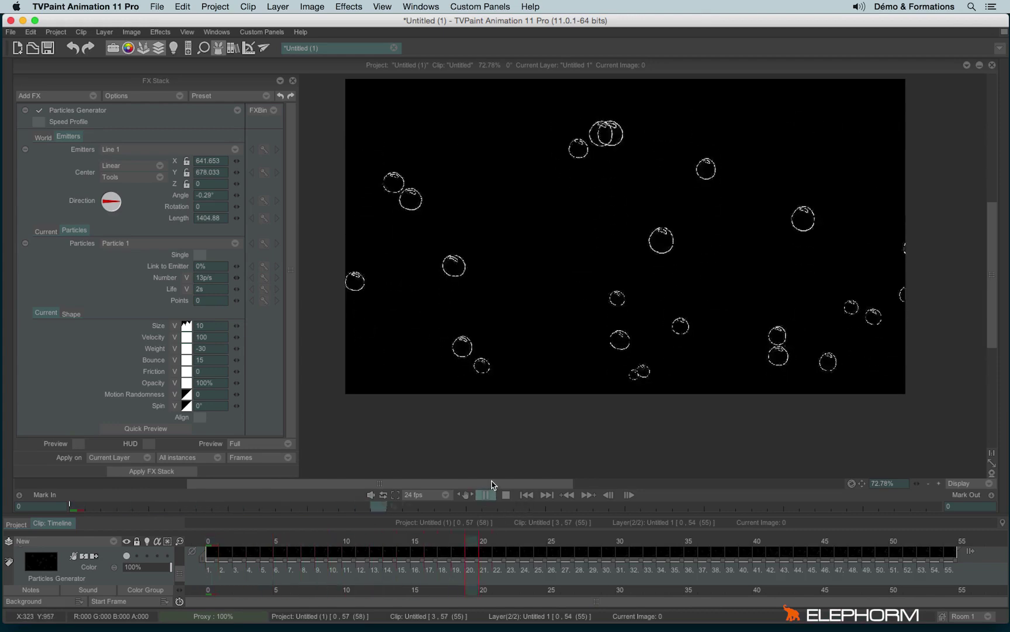